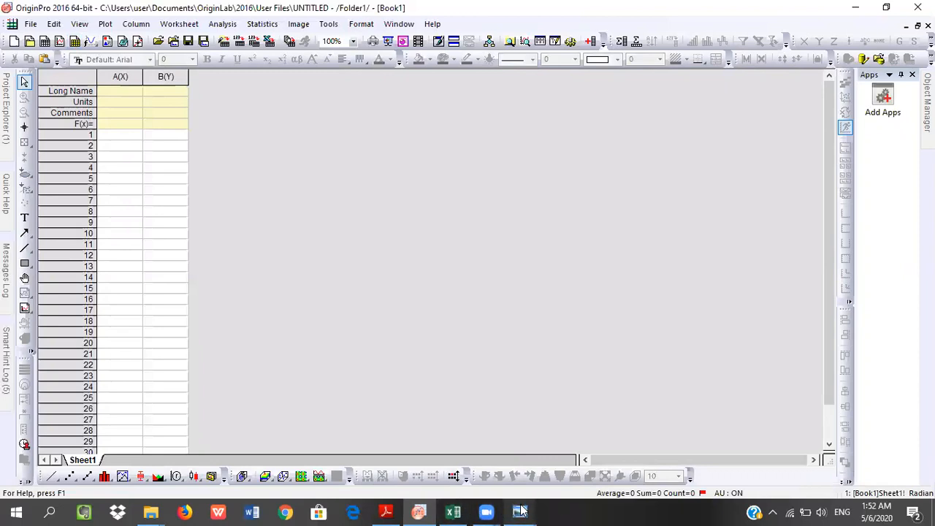
View the SEM images M2R-0.5 utuh and M2R-0.5 in Windows Photo Viewer, and return to OriginPro.
{"action": "mouse_move", "coordinate": [519, 511]}
{"action": "left_click", "coordinate": [469, 443]}
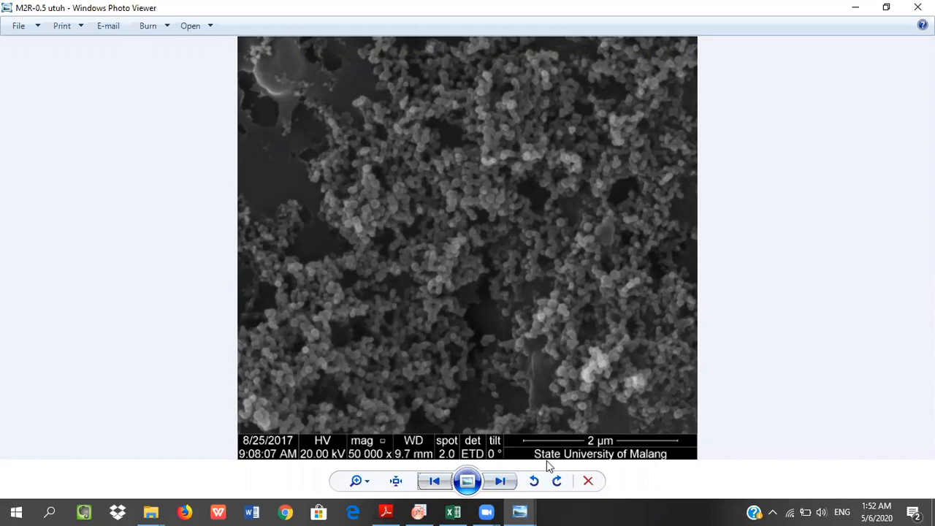
{"action": "left_click", "coordinate": [499, 481]}
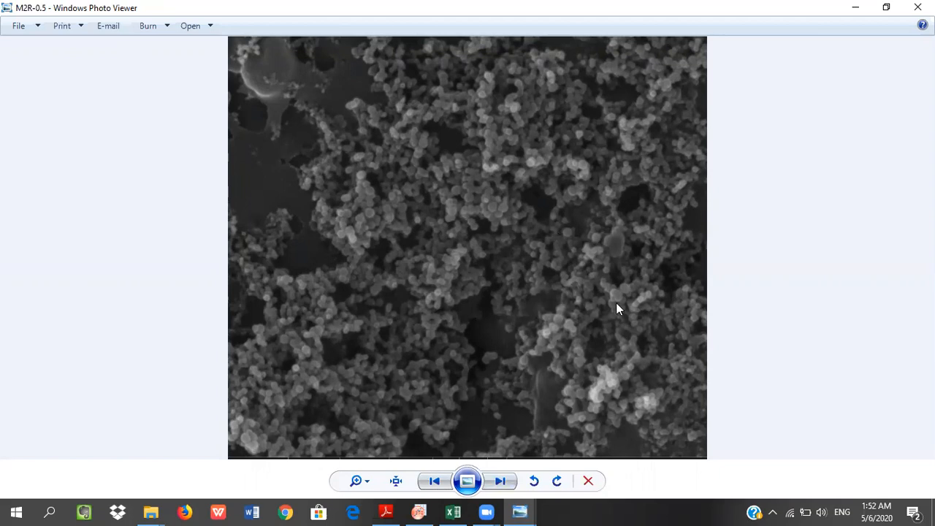
{"action": "left_click", "coordinate": [419, 511]}
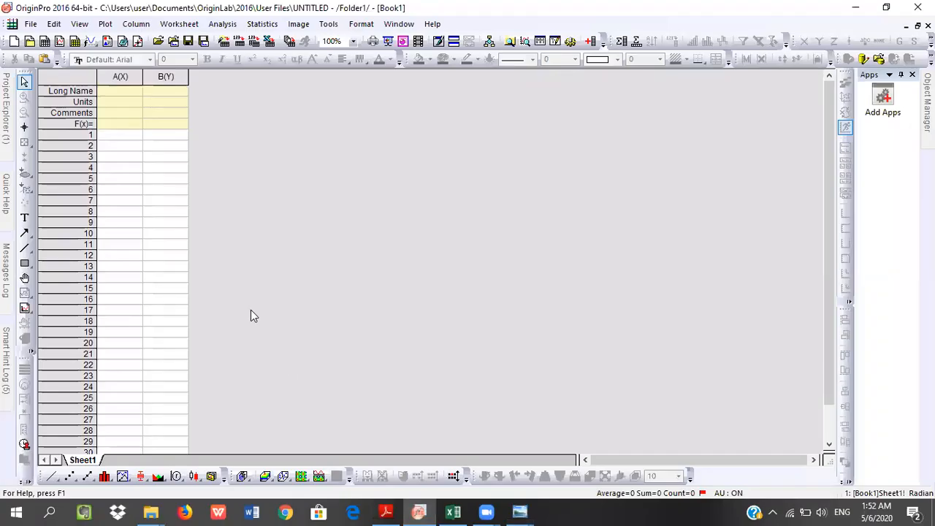
Create a new matrix and import the image edit.tif from the Desktop into it with the default import options.
{"action": "left_click", "coordinate": [76, 46]}
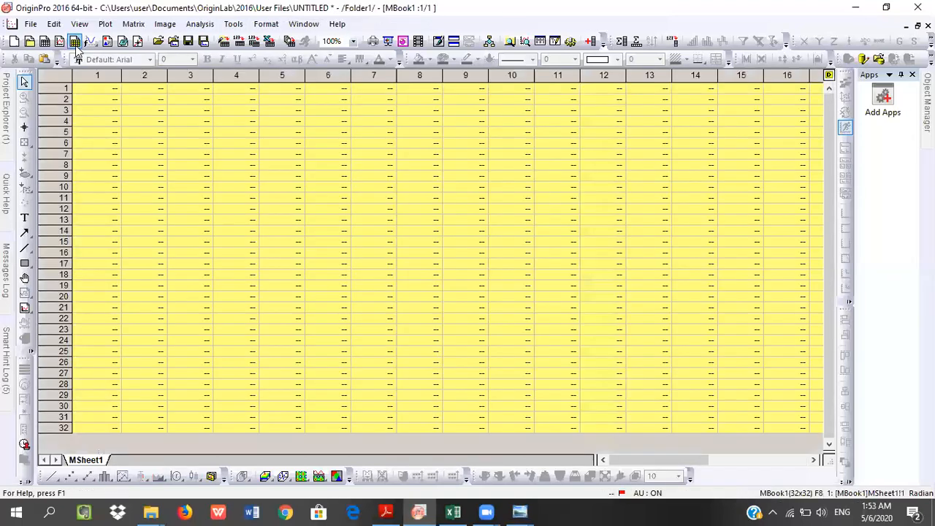
{"action": "left_click", "coordinate": [31, 24]}
{"action": "mouse_move", "coordinate": [81, 135]}
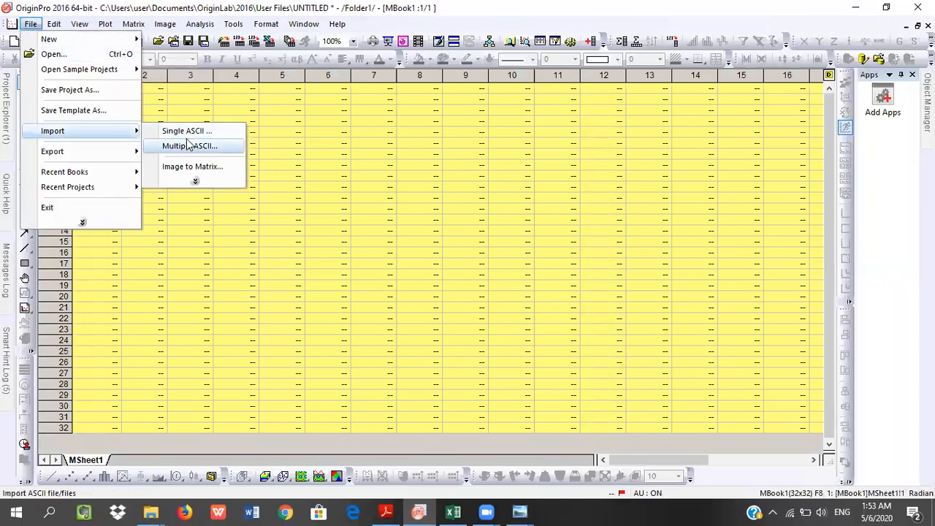
{"action": "left_click", "coordinate": [190, 166]}
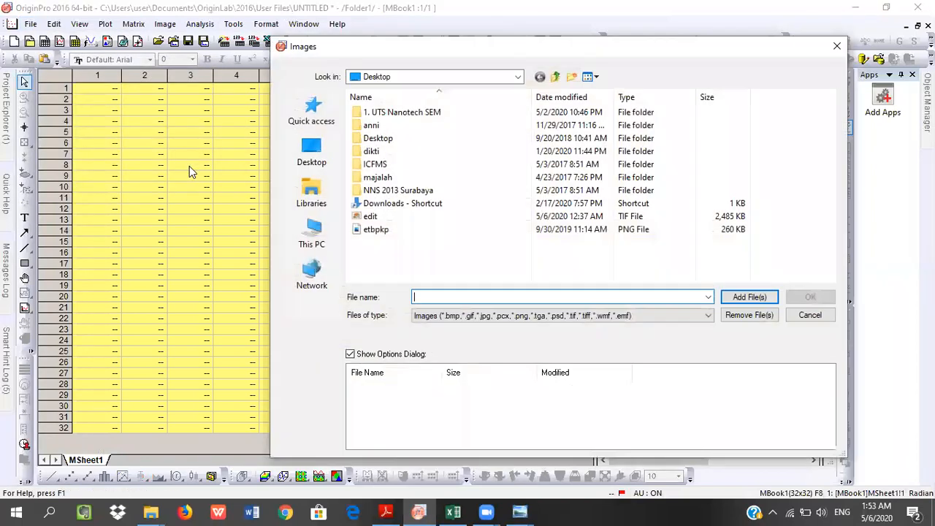
{"action": "left_click", "coordinate": [378, 217]}
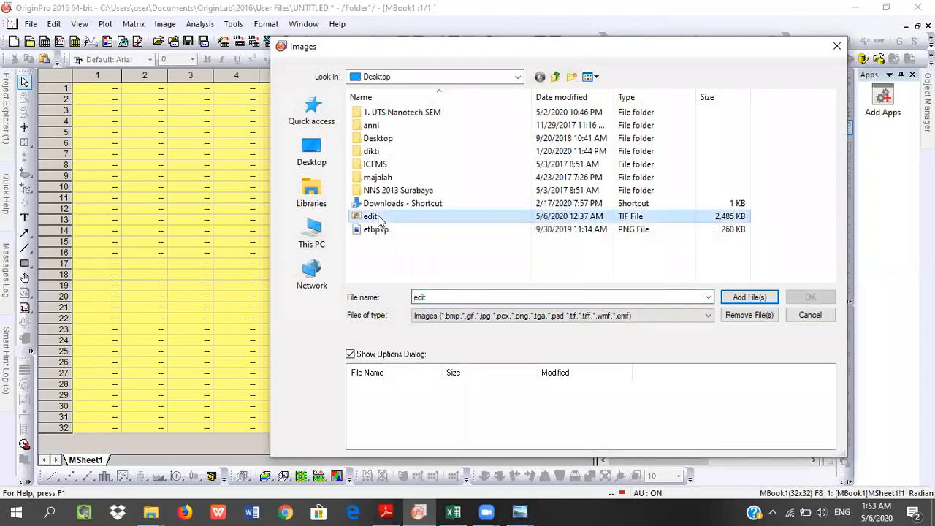
{"action": "left_click", "coordinate": [740, 297]}
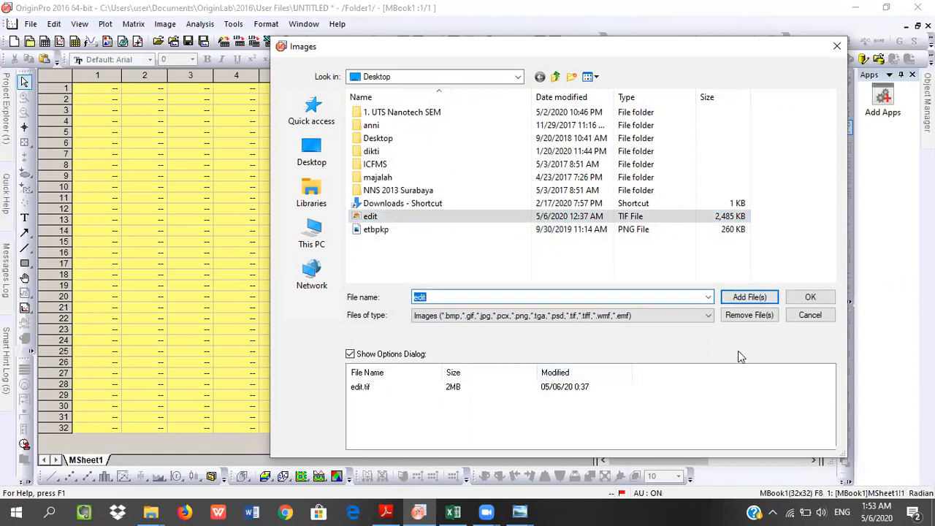
{"action": "left_click", "coordinate": [800, 298]}
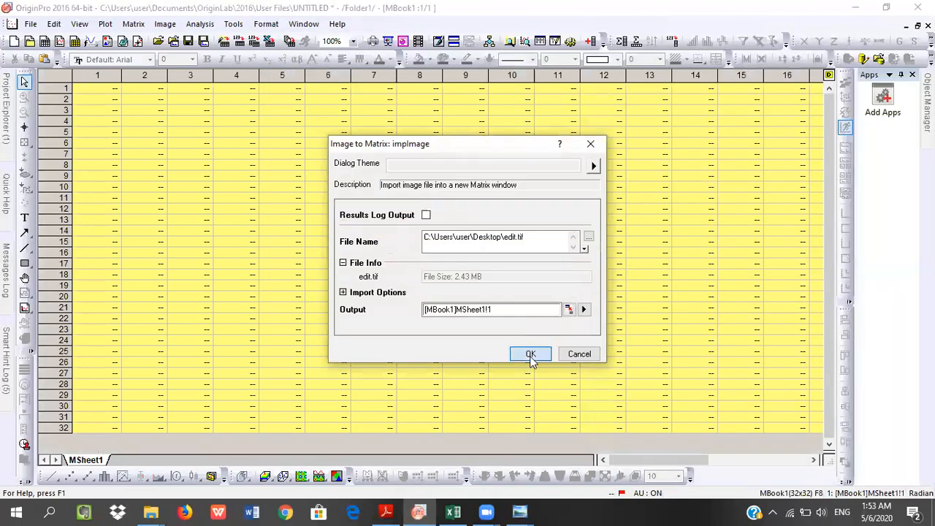
{"action": "left_click", "coordinate": [530, 355]}
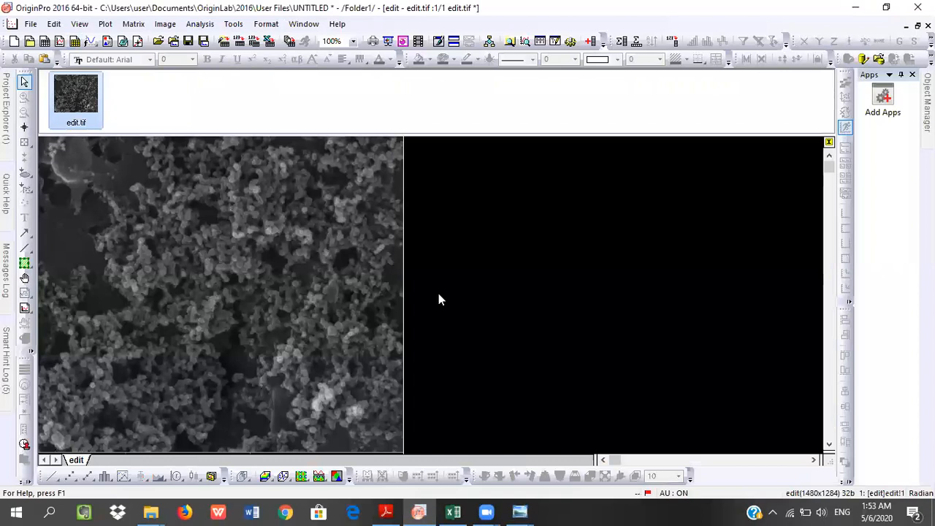
Convert the imported image to a new numeric matrix of type short(2) with manual recalculation, and dismiss the hint.
{"action": "right_click", "coordinate": [329, 264]}
{"action": "left_click", "coordinate": [379, 356]}
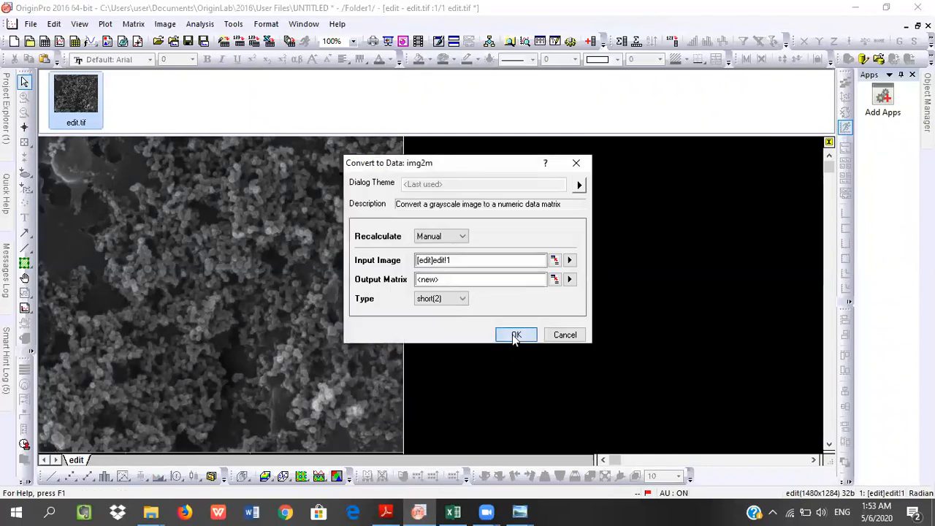
{"action": "left_click", "coordinate": [515, 335]}
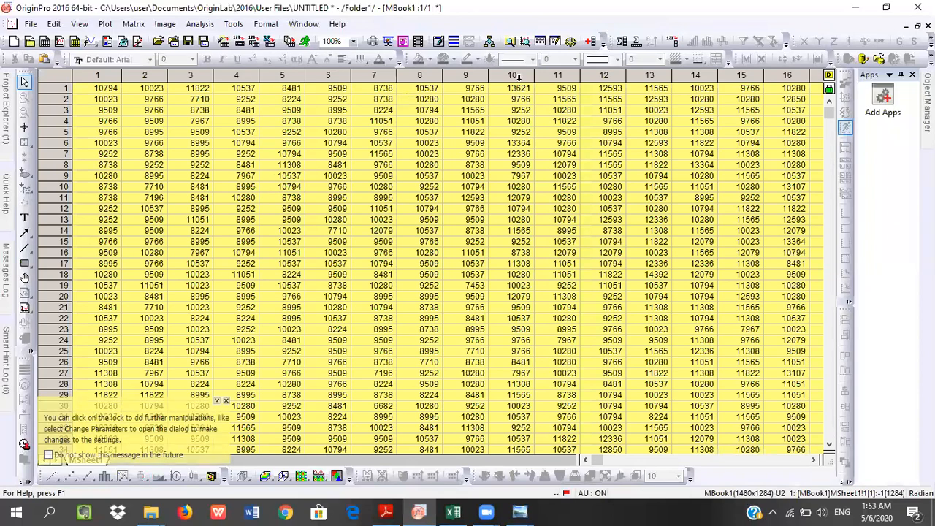
{"action": "left_click", "coordinate": [225, 402]}
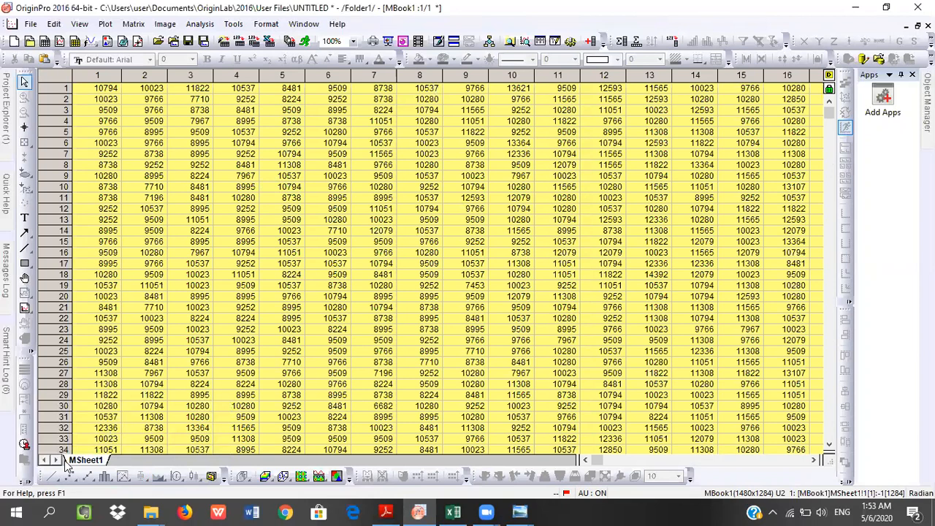
{"action": "left_click", "coordinate": [830, 89]}
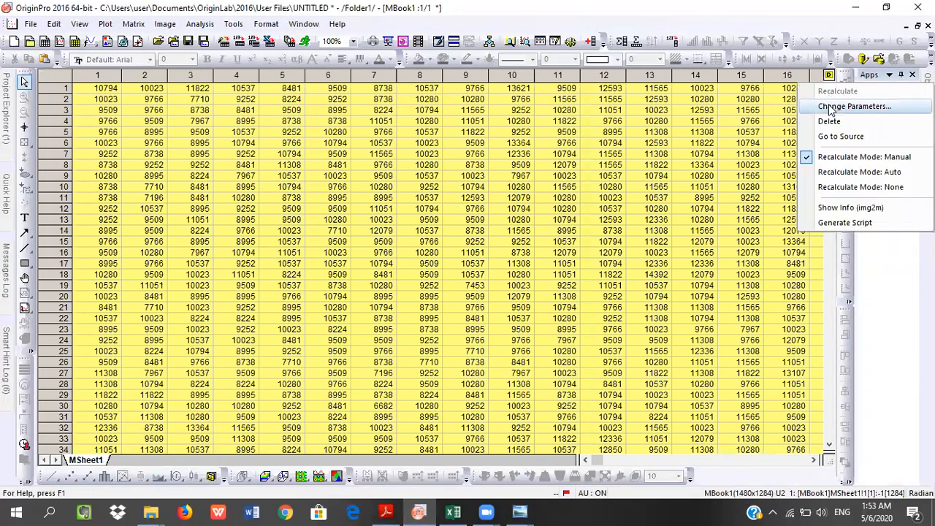
{"action": "left_click", "coordinate": [831, 108]}
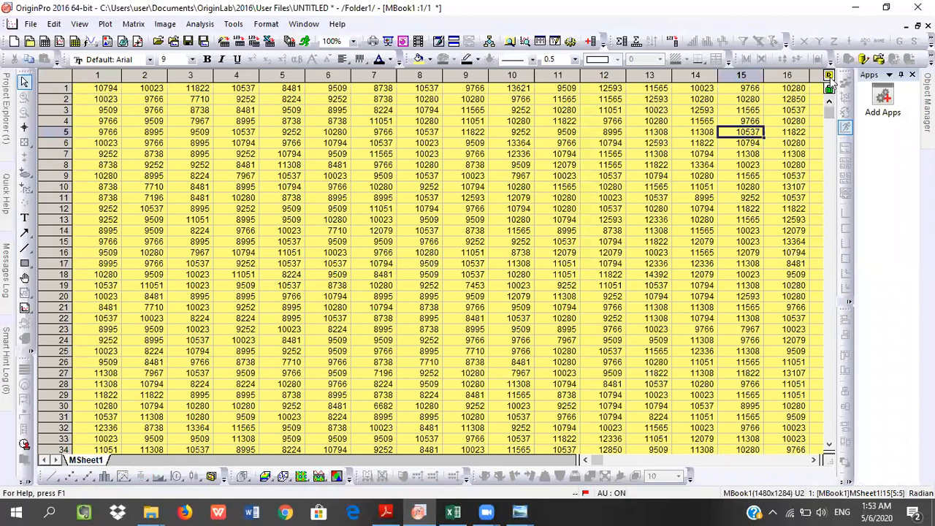
{"action": "left_click", "coordinate": [830, 76]}
{"action": "left_click", "coordinate": [782, 135]}
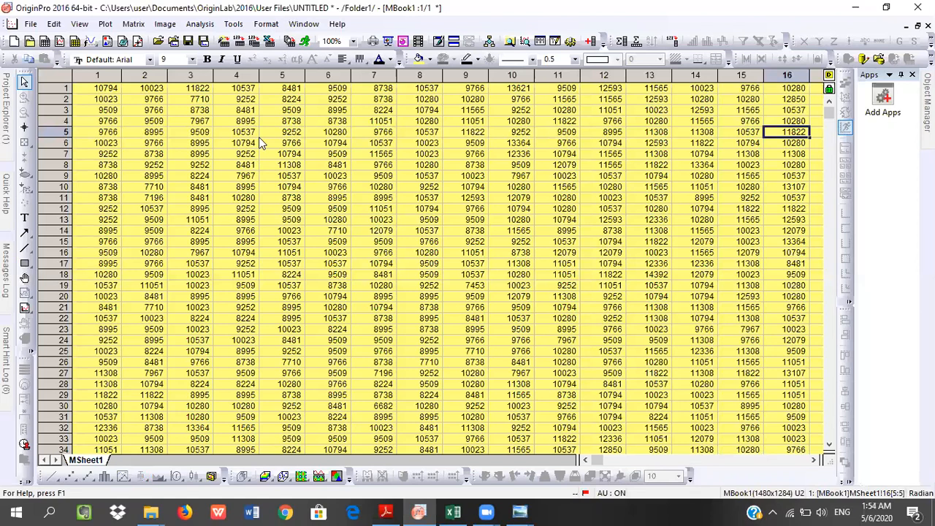
{"action": "left_click", "coordinate": [415, 75]}
{"action": "left_click", "coordinate": [505, 121]}
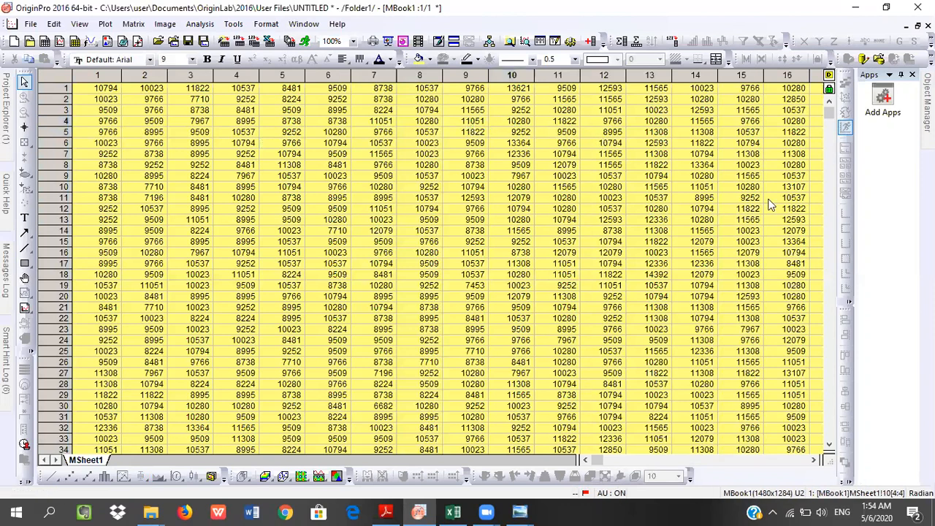
{"action": "left_click", "coordinate": [809, 461]}
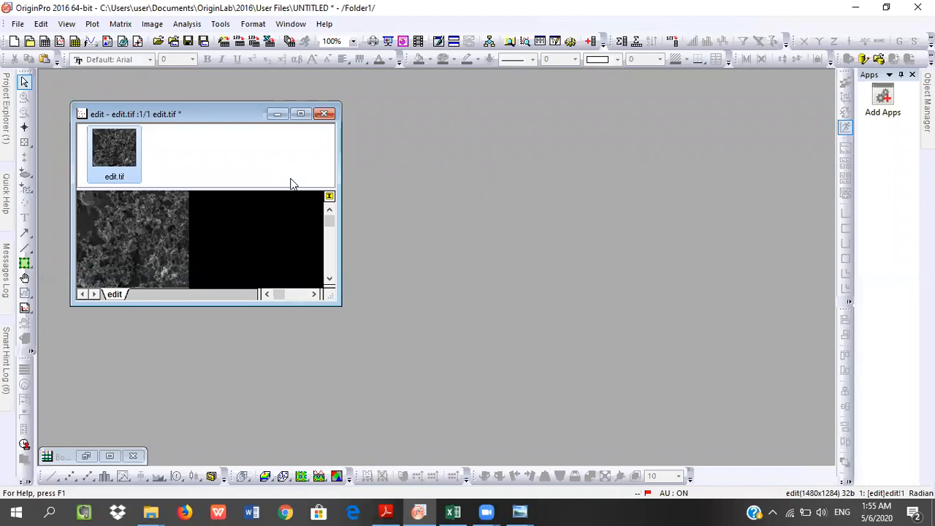
Convert the edit.tif image to data as a new matrix, with type short(2) and manual recalculation.
{"action": "right_click", "coordinate": [248, 202]}
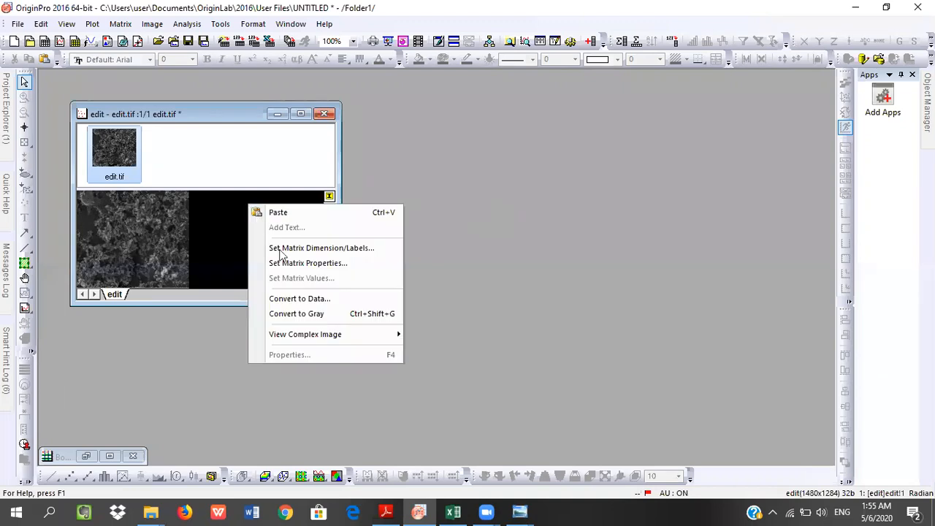
{"action": "left_click", "coordinate": [300, 299]}
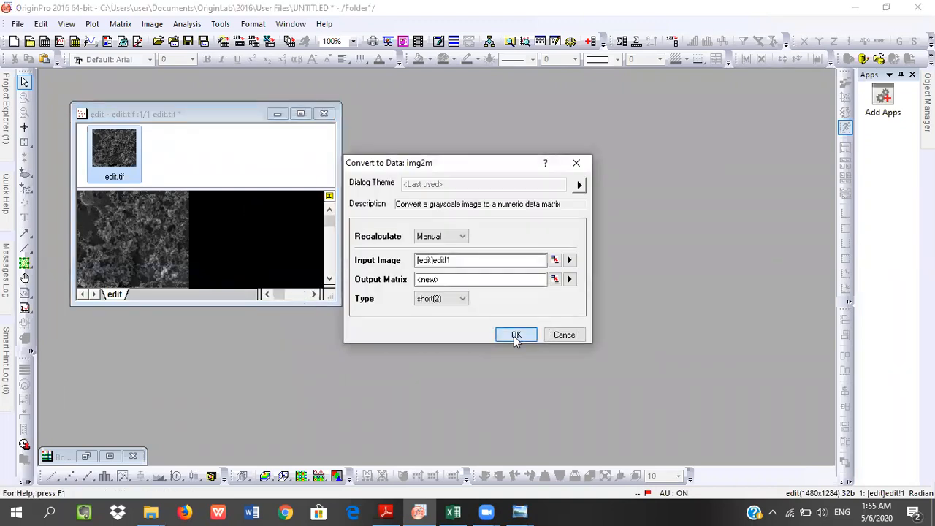
{"action": "left_click", "coordinate": [515, 336]}
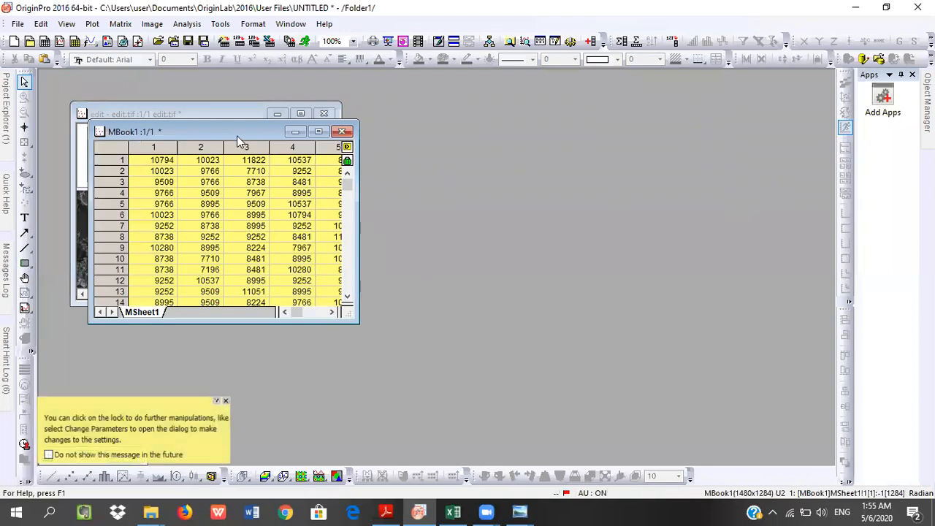
Arrange the edit.tif image window and the MBook1 matrix window side by side along the upper edge of the workspace.
{"action": "left_click_drag", "start_coordinate": [238, 130], "coordinate": [502, 120]}
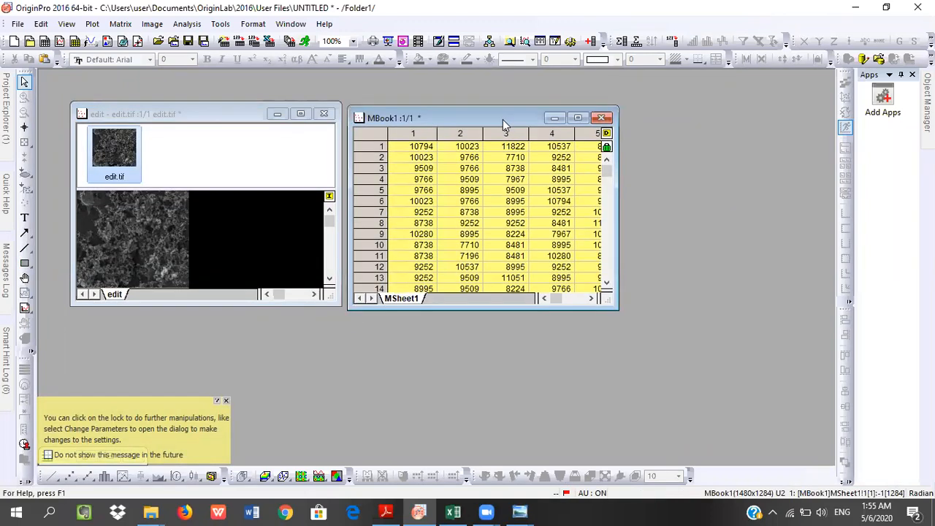
{"action": "left_click", "coordinate": [227, 113]}
{"action": "left_click_drag", "start_coordinate": [227, 111], "coordinate": [194, 79]}
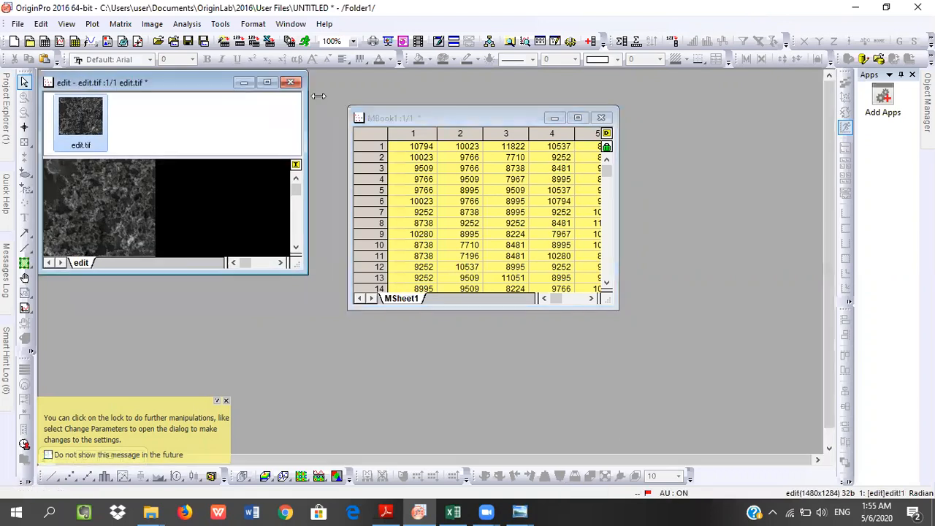
{"action": "left_click", "coordinate": [477, 117]}
{"action": "left_click_drag", "start_coordinate": [478, 119], "coordinate": [441, 91]}
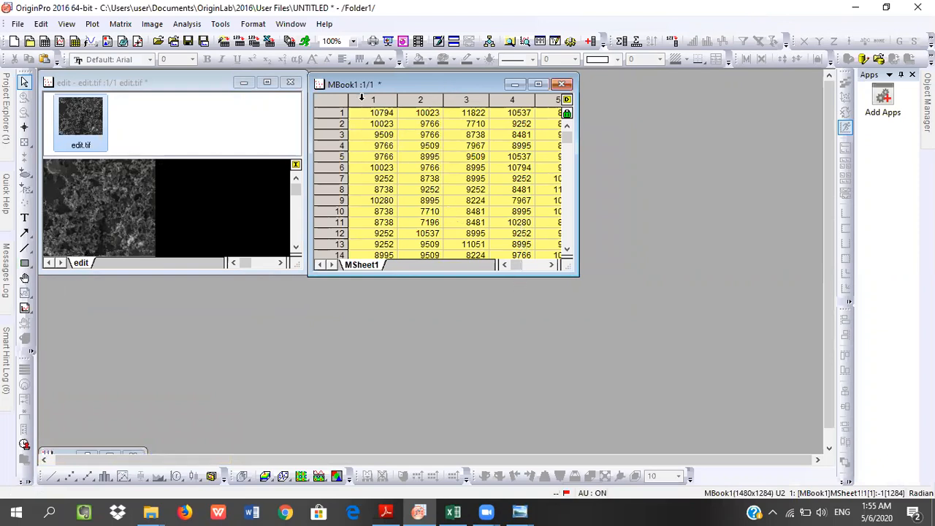
Examine the extent of the converted matrix and its values from the first to the last column and row.
{"action": "left_click_drag", "start_coordinate": [361, 102], "coordinate": [546, 101]}
{"action": "left_click", "coordinate": [505, 170]}
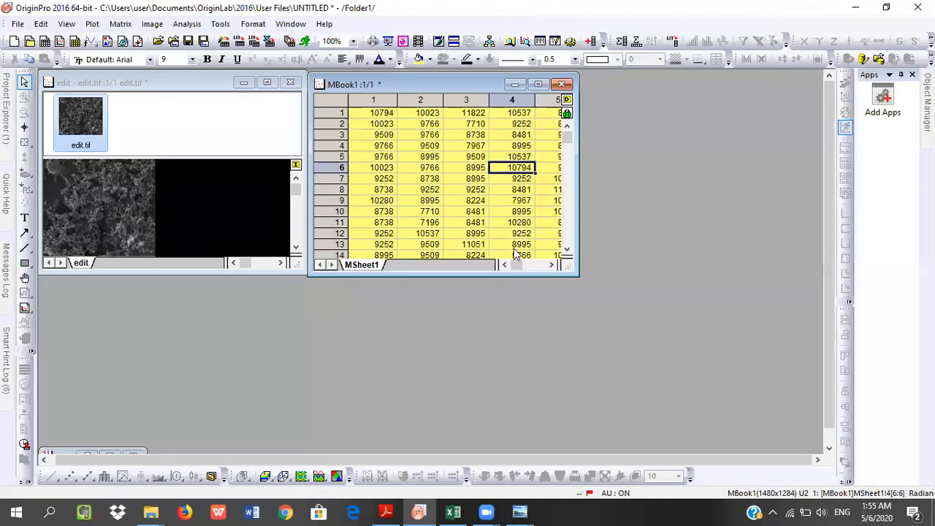
{"action": "left_click_drag", "start_coordinate": [516, 265], "coordinate": [548, 266]}
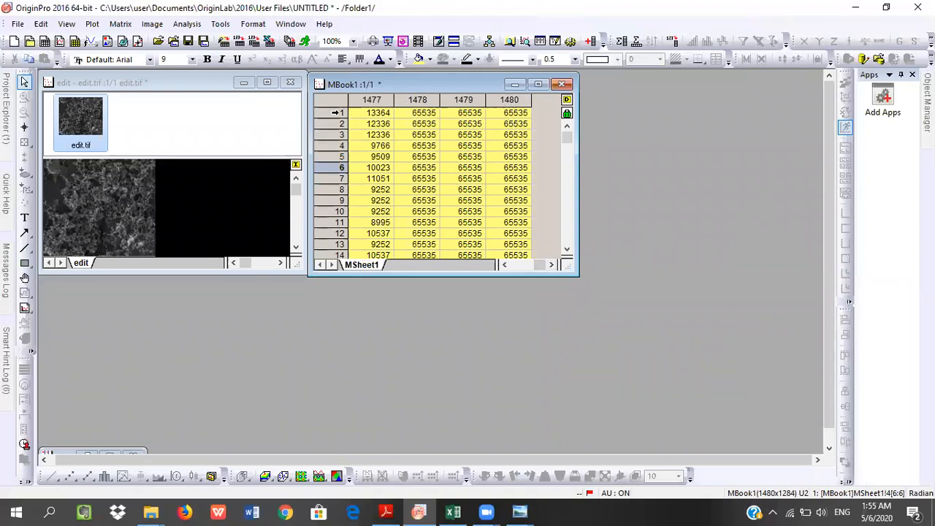
{"action": "left_click", "coordinate": [341, 113]}
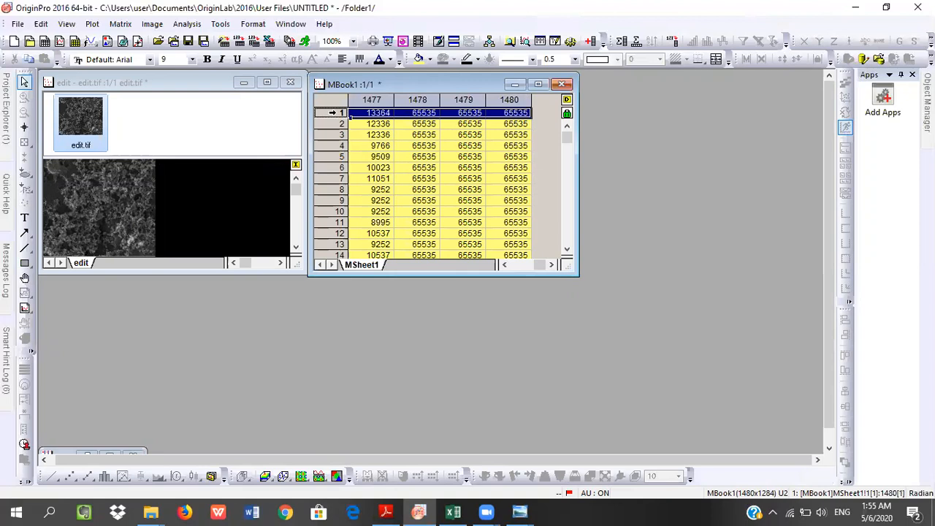
{"action": "left_click_drag", "start_coordinate": [567, 139], "coordinate": [570, 259]}
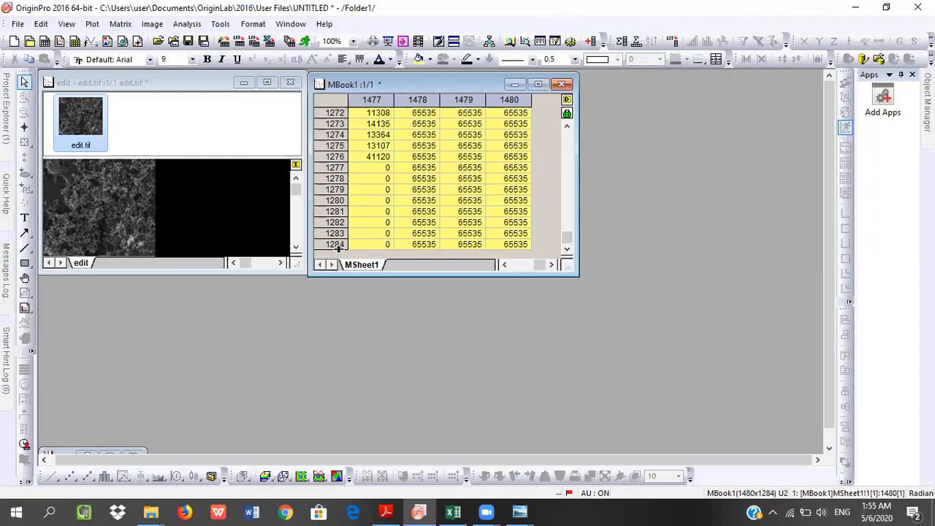
{"action": "left_click_drag", "start_coordinate": [569, 238], "coordinate": [567, 133]}
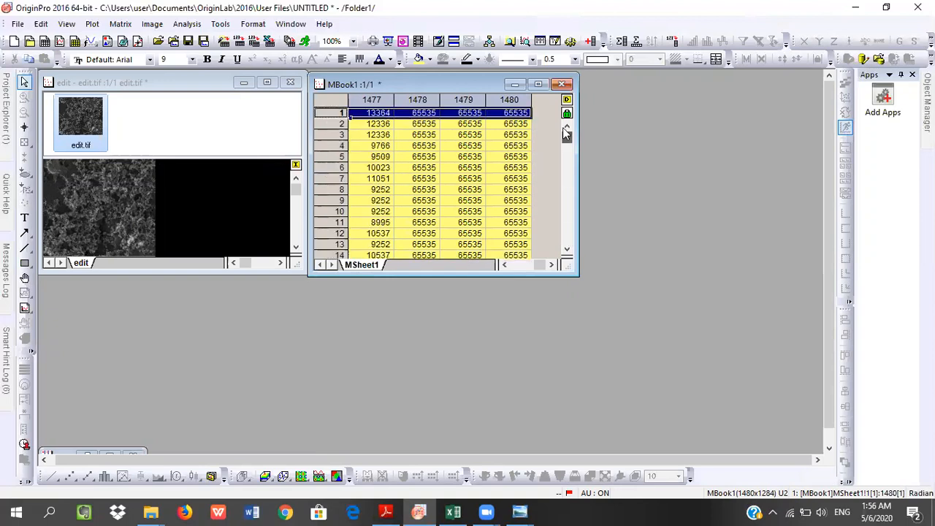
{"action": "left_click", "coordinate": [399, 147]}
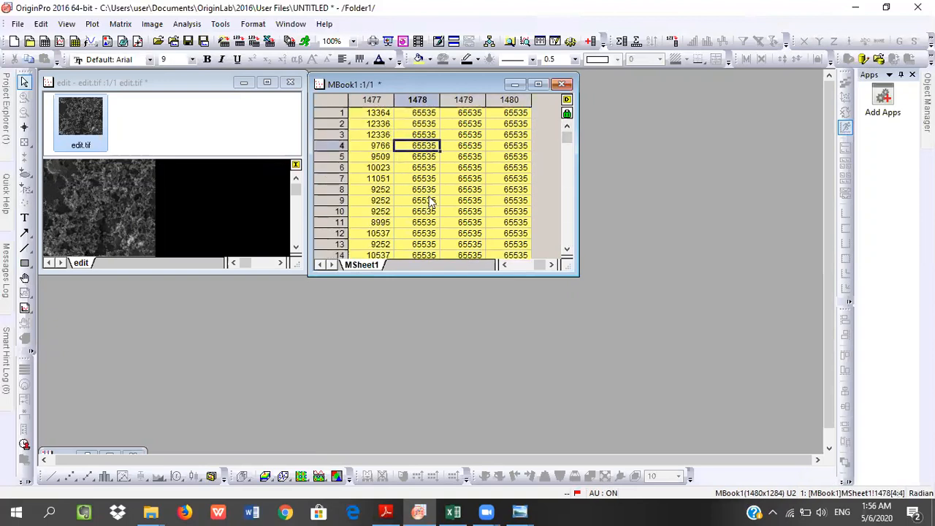
{"action": "left_click_drag", "start_coordinate": [542, 264], "coordinate": [502, 268]}
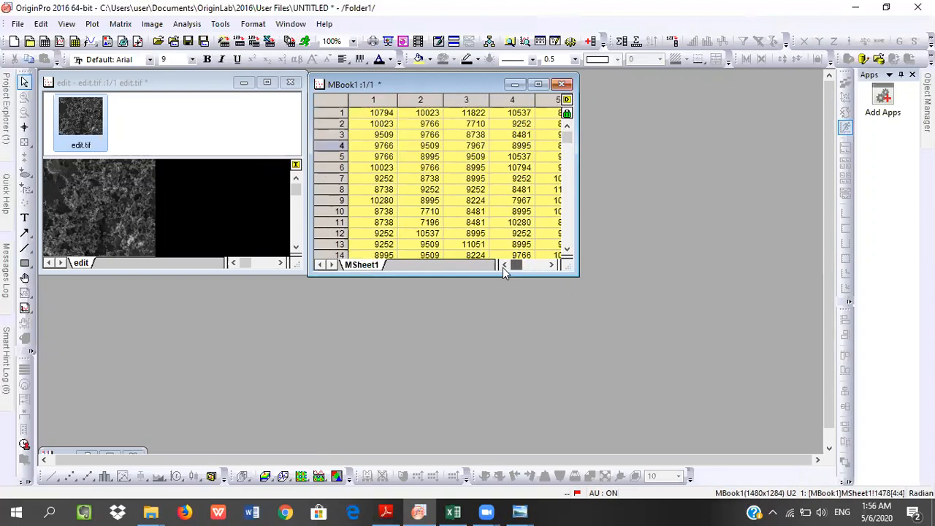
{"action": "left_click", "coordinate": [476, 158]}
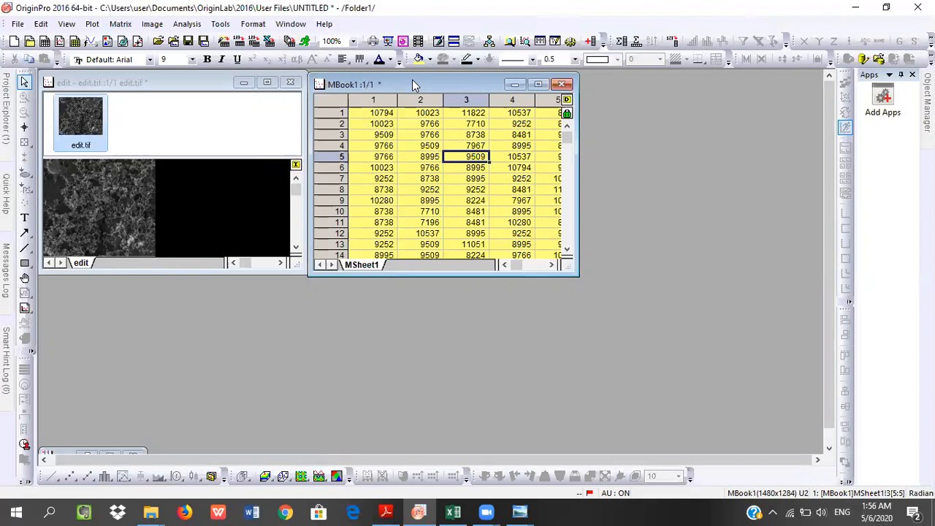
Plot the matrix as a 3D Color Fill Surface and move the graph window beside the image window.
{"action": "left_click", "coordinate": [93, 24]}
{"action": "mouse_move", "coordinate": [108, 40]}
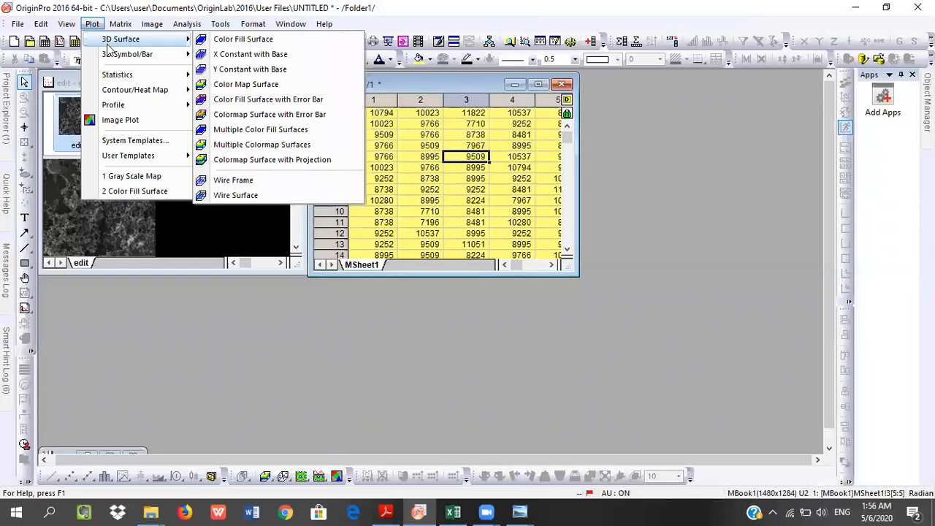
{"action": "left_click", "coordinate": [229, 41]}
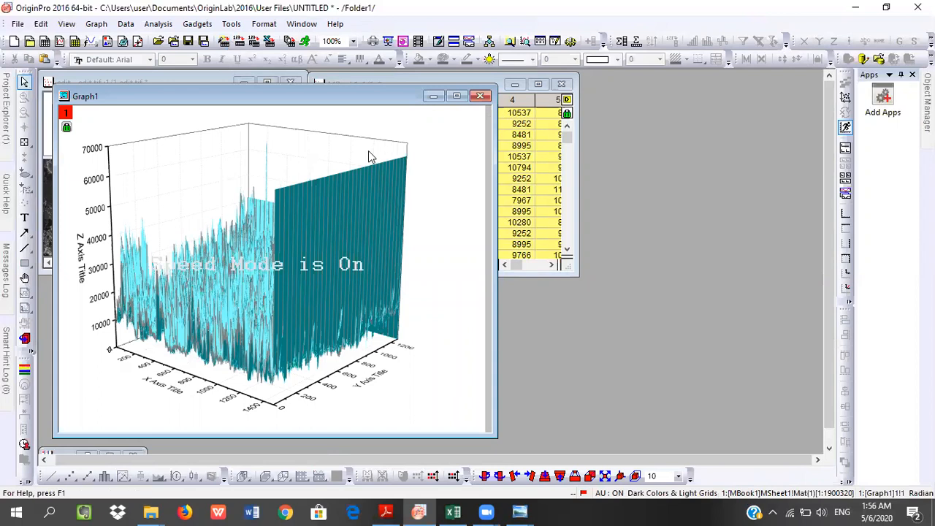
{"action": "left_click_drag", "start_coordinate": [362, 103], "coordinate": [617, 99]}
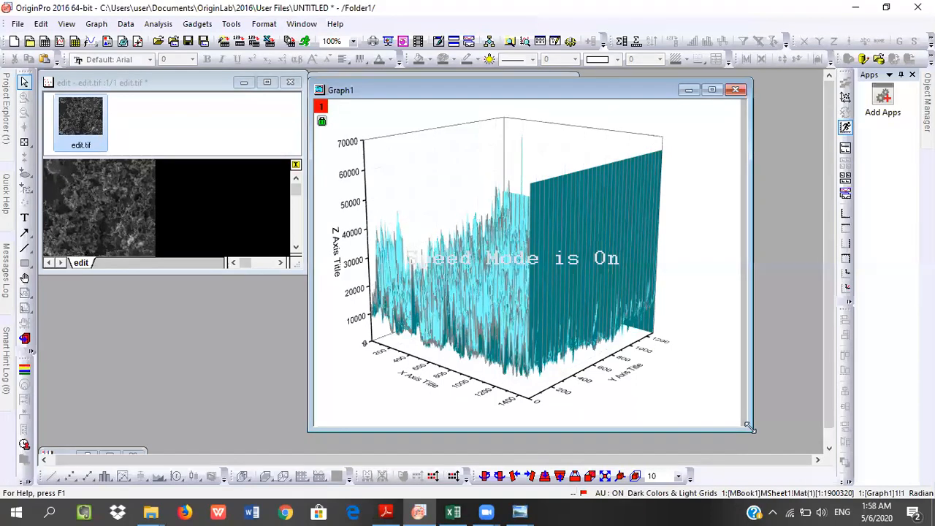
Shrink the 3D surface graph window and place it beside the MBook1 matrix window.
{"action": "left_click_drag", "start_coordinate": [748, 427], "coordinate": [641, 327]}
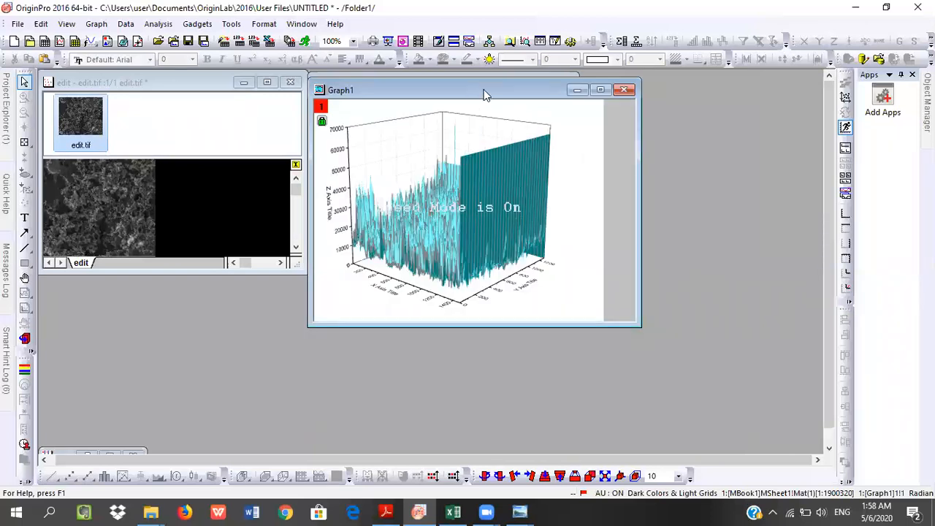
{"action": "left_click_drag", "start_coordinate": [485, 95], "coordinate": [754, 89]}
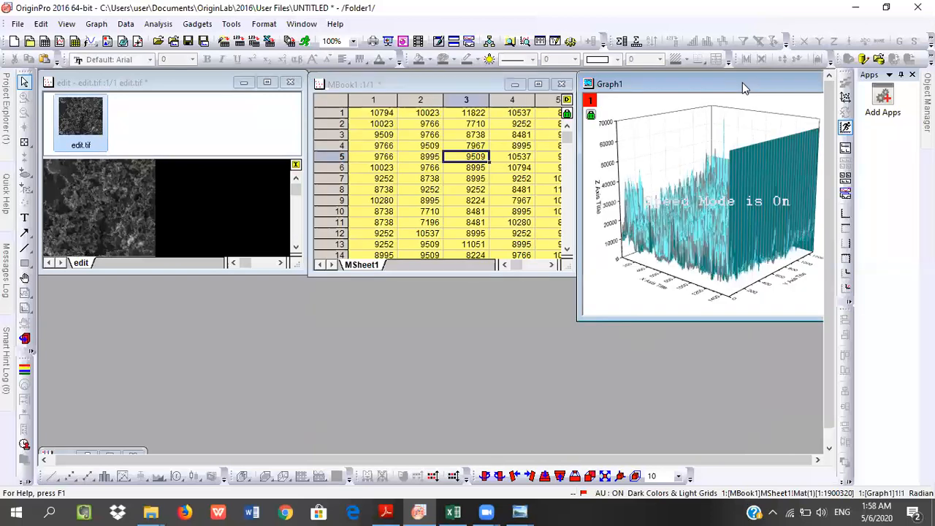
Plot the MBook1 matrix as a Gray Scale Map, then enlarge its graph window and shift it over the image window.
{"action": "left_click", "coordinate": [400, 84]}
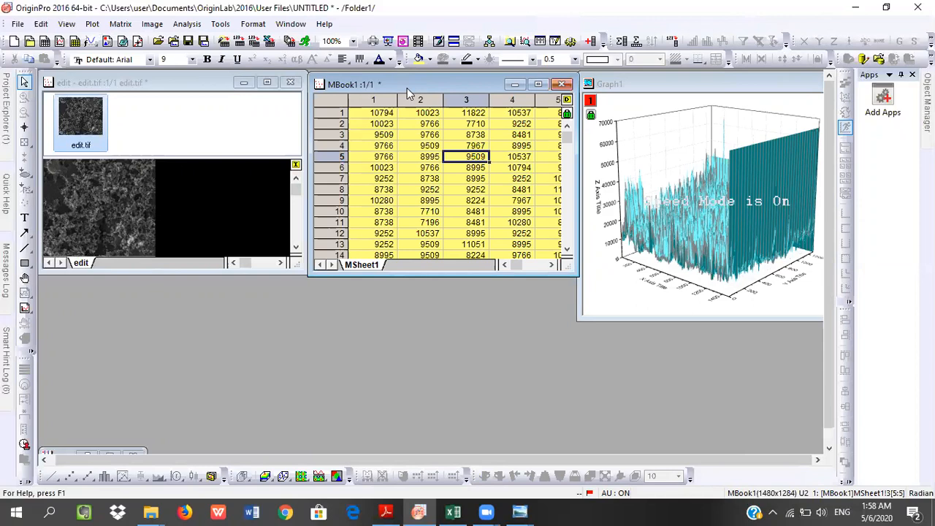
{"action": "left_click", "coordinate": [90, 24]}
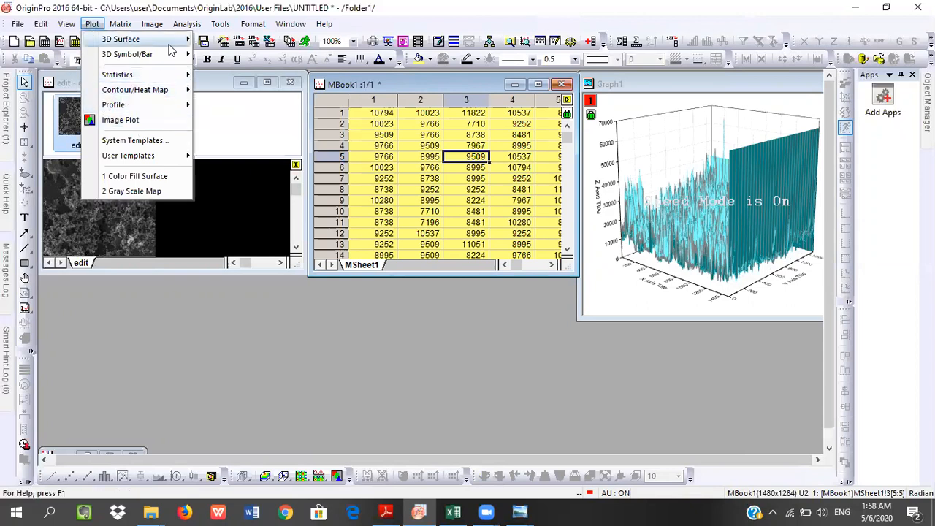
{"action": "left_click", "coordinate": [149, 191]}
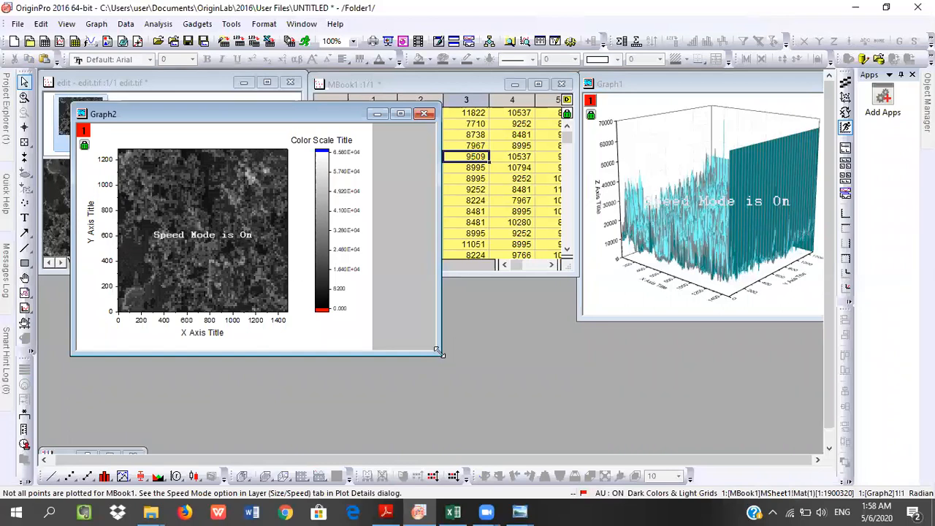
{"action": "left_click_drag", "start_coordinate": [438, 352], "coordinate": [542, 429]}
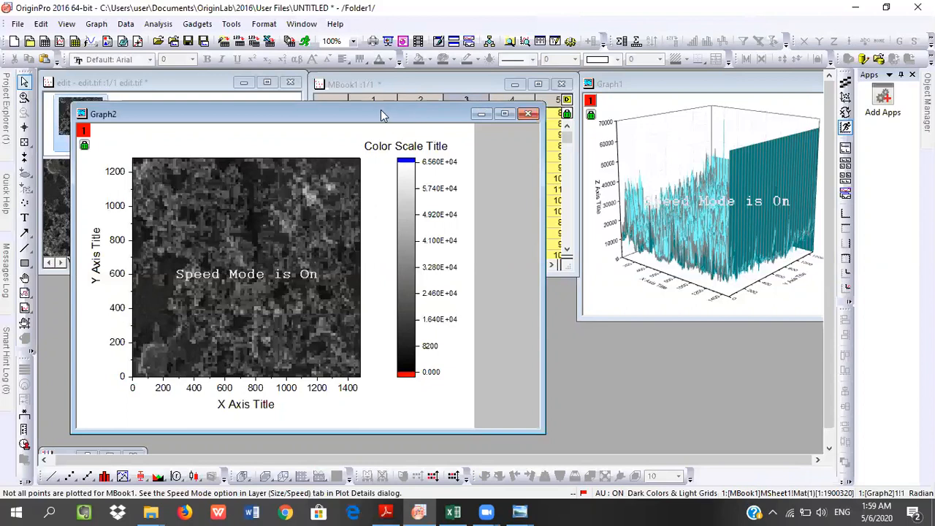
{"action": "left_click_drag", "start_coordinate": [377, 116], "coordinate": [354, 123]}
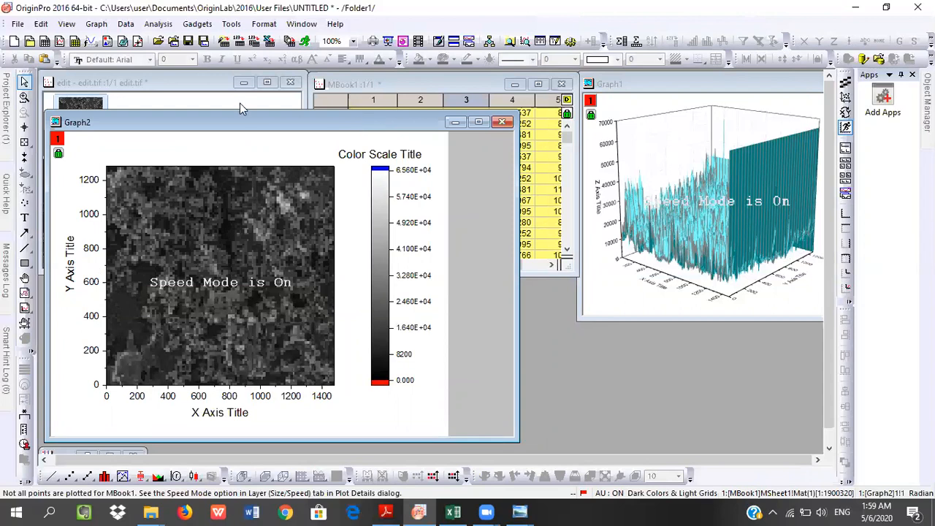
Compare the source image, matrix, 3D surface and gray scale map, and check the color scale's maximum and minimum.
{"action": "left_click", "coordinate": [199, 80]}
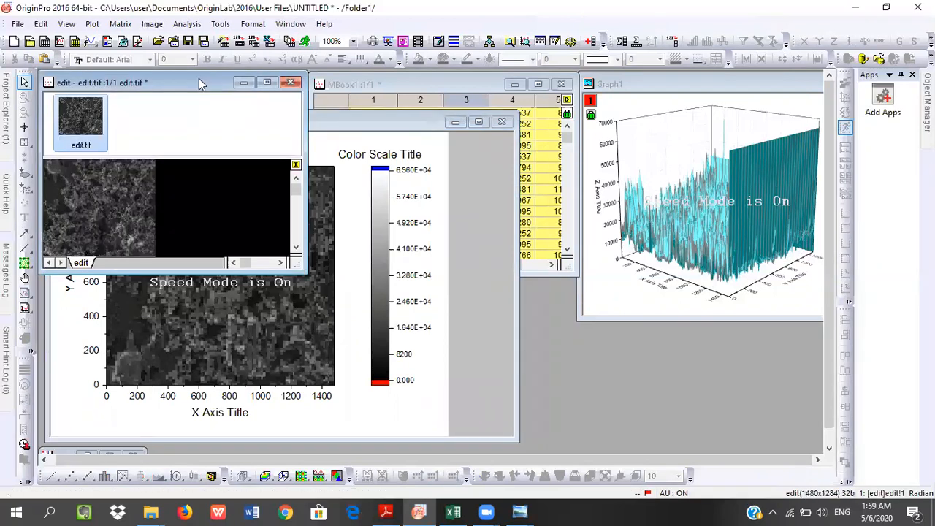
{"action": "left_click", "coordinate": [367, 87]}
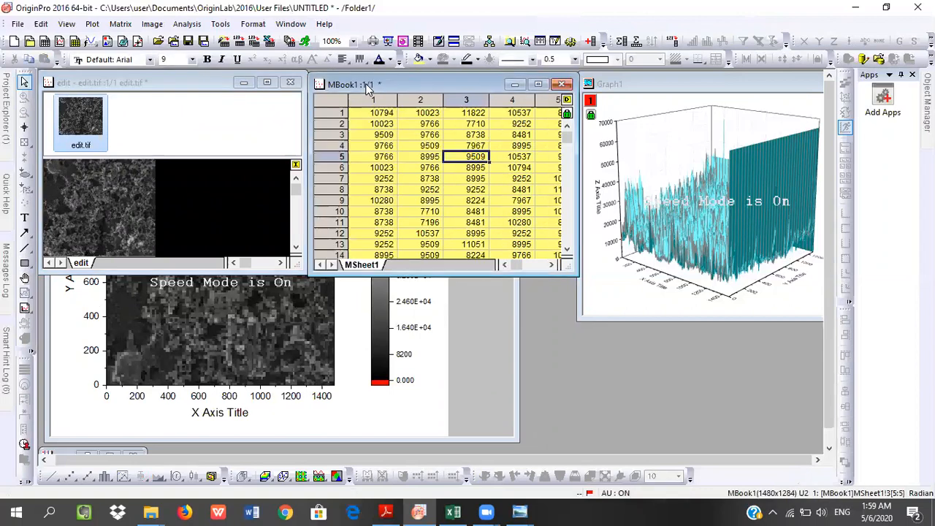
{"action": "left_click", "coordinate": [613, 83]}
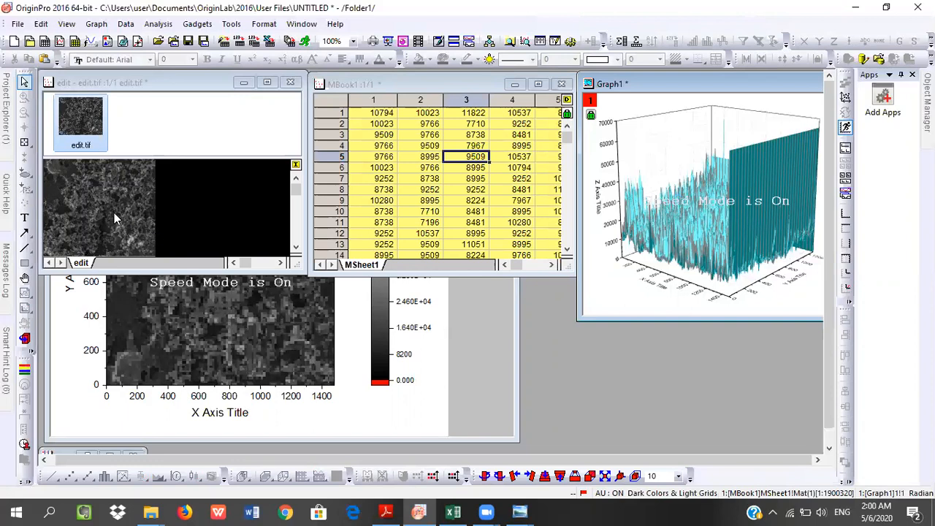
{"action": "left_click", "coordinate": [475, 381]}
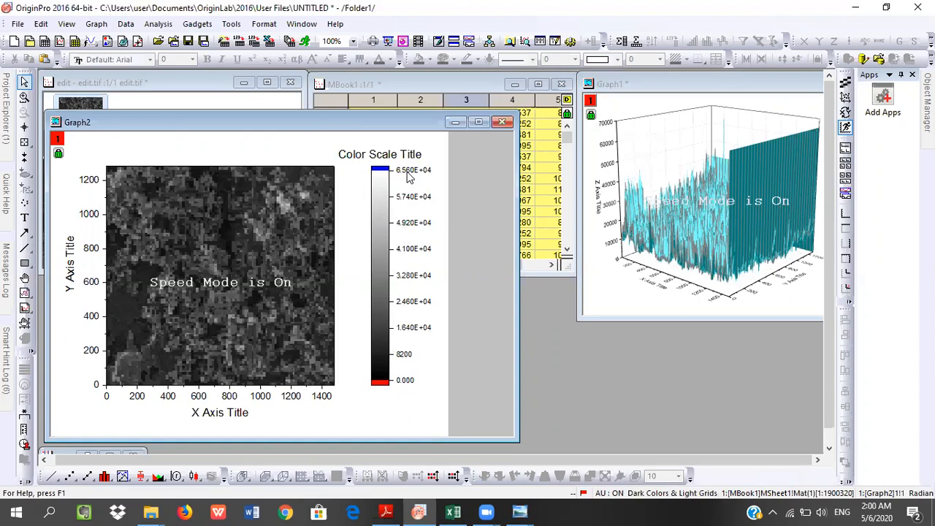
Switch to the Excel parameter table and enter 65600 for H max and 0 for H min.
{"action": "left_click", "coordinate": [453, 511]}
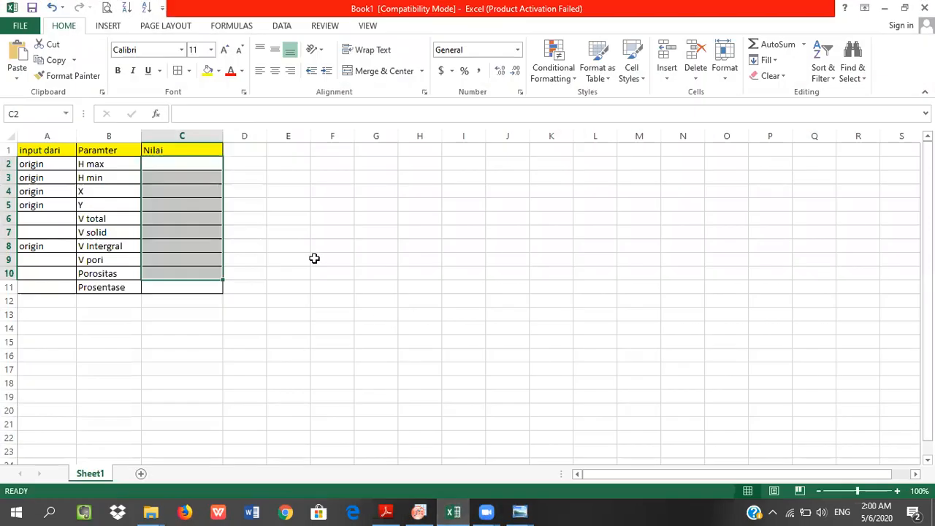
{"action": "left_click", "coordinate": [314, 259]}
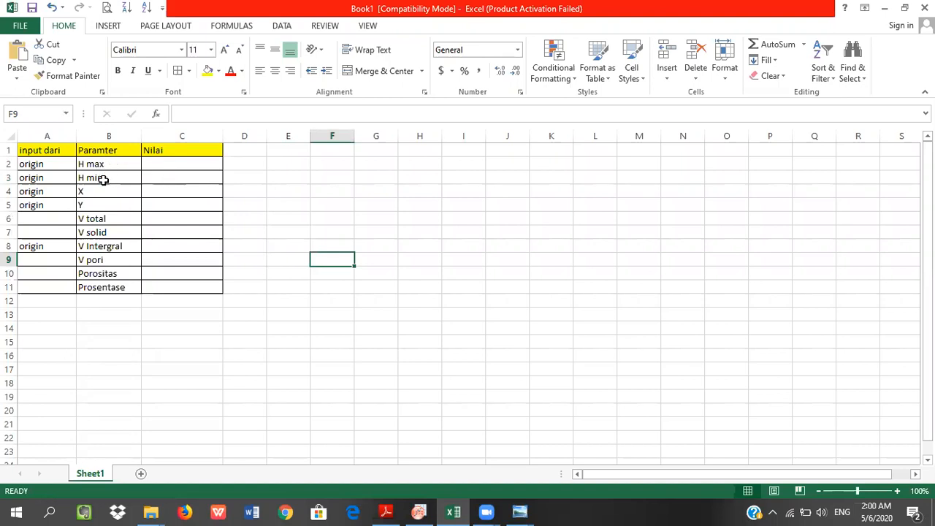
{"action": "left_click", "coordinate": [163, 165]}
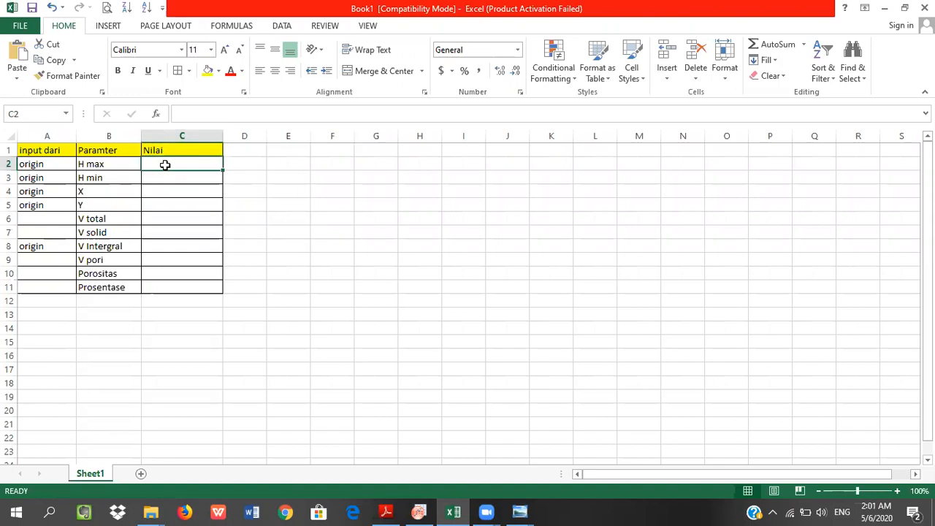
{"action": "type", "text": "65600"}
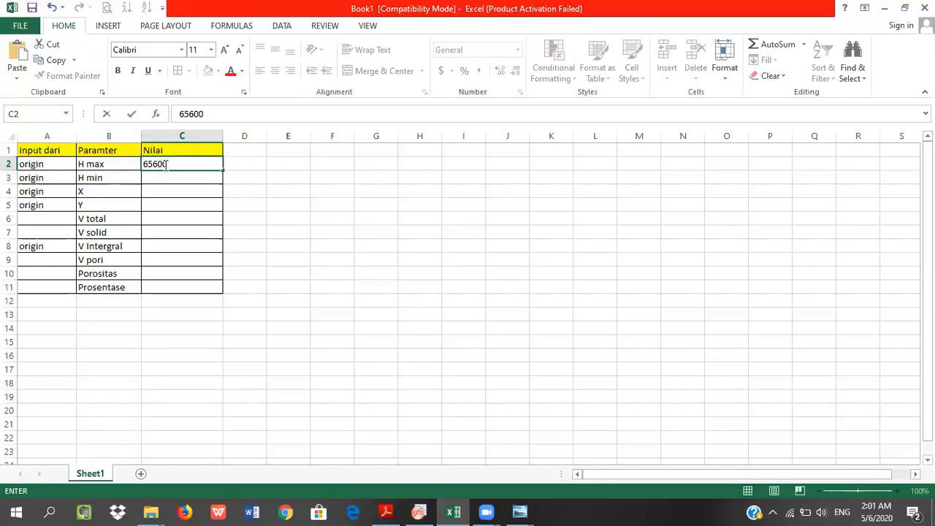
{"action": "key", "text": "Return"}
{"action": "type", "text": "0"}
{"action": "key", "text": "Return"}
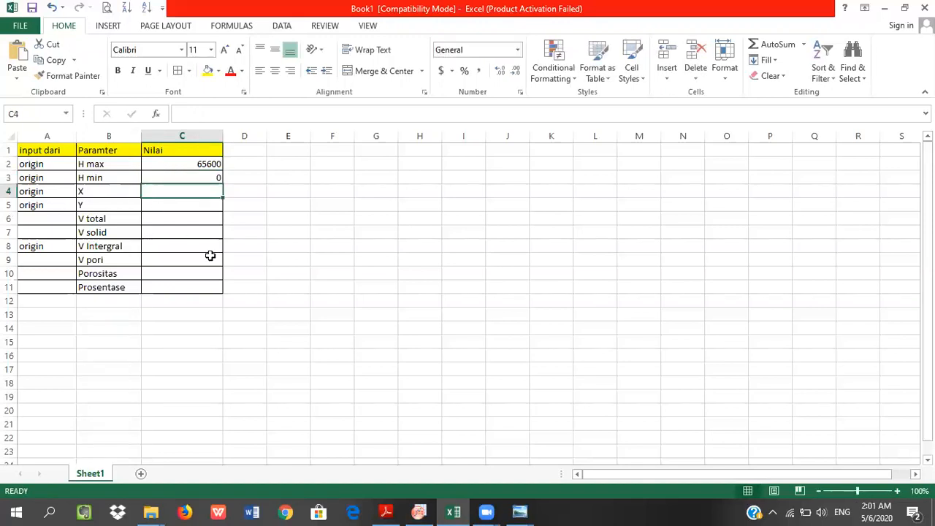
Return to OriginPro, maximize the MBook1 matrix and open its dimension and label settings.
{"action": "left_click", "coordinate": [420, 512]}
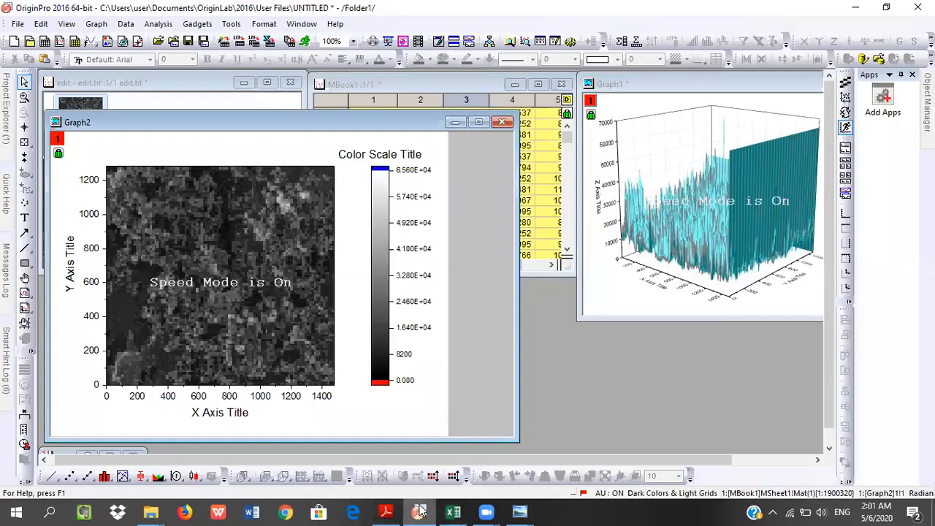
{"action": "left_click", "coordinate": [445, 84]}
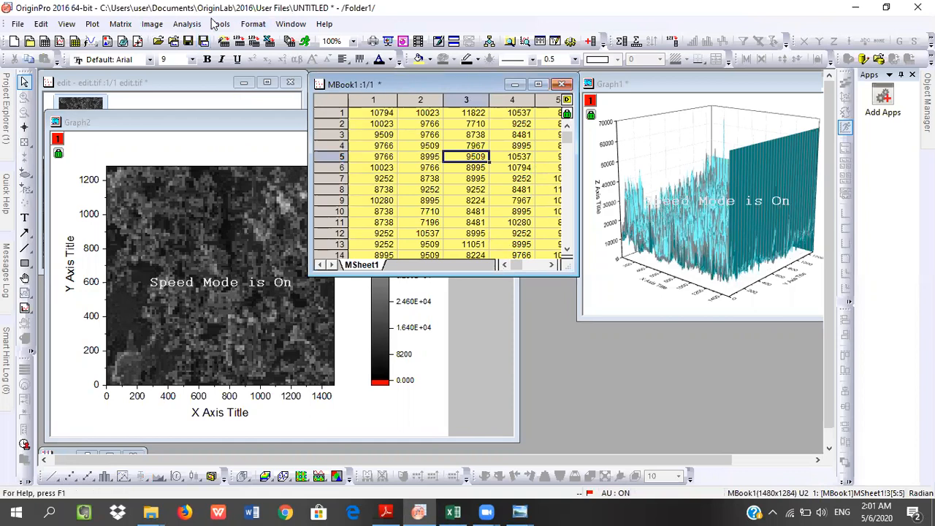
{"action": "left_click", "coordinate": [120, 24]}
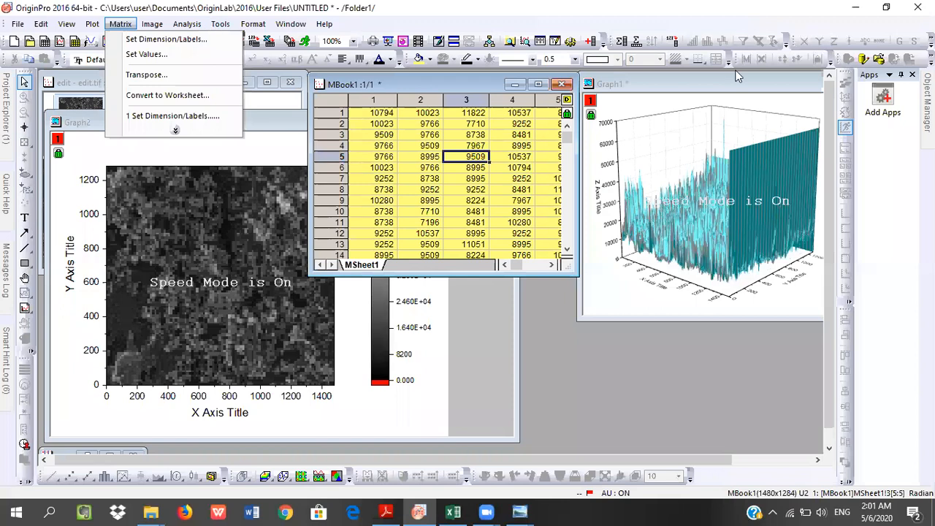
{"action": "left_click", "coordinate": [538, 84]}
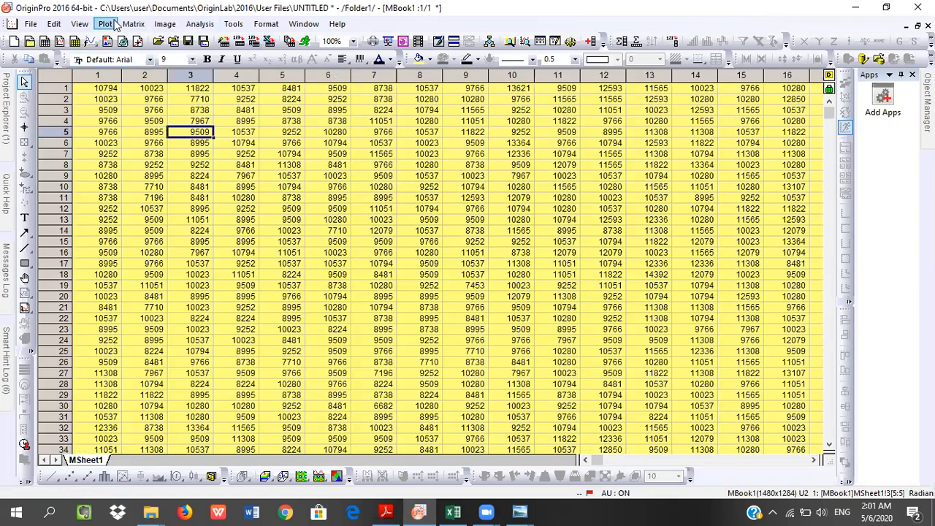
{"action": "left_click", "coordinate": [139, 25]}
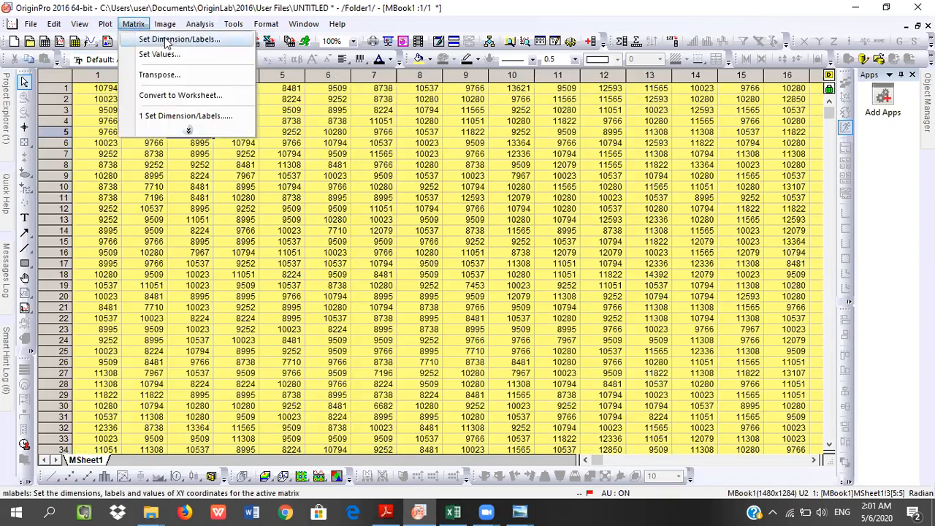
{"action": "left_click", "coordinate": [173, 41]}
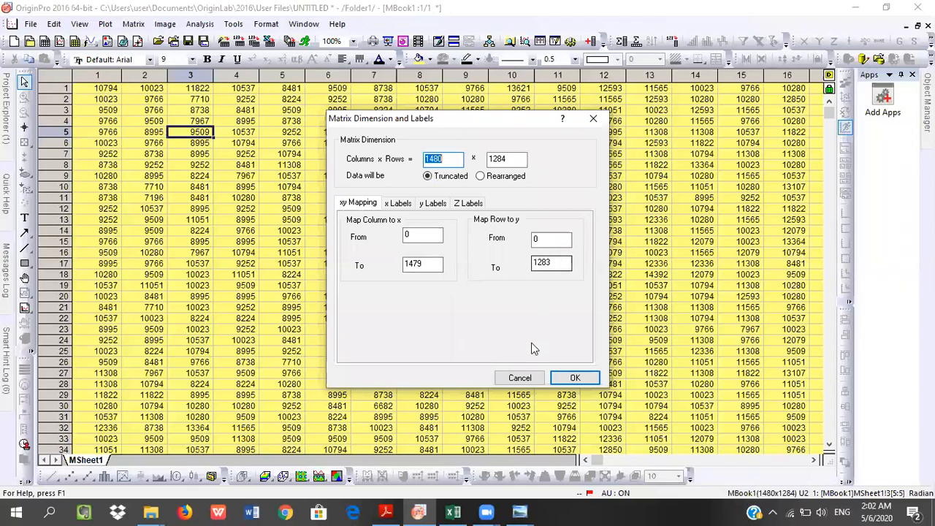
Copy the x mapping end value 1479 into the Excel table as X, and enter 1283 as Y.
{"action": "left_click_drag", "start_coordinate": [435, 264], "coordinate": [386, 266]}
{"action": "key", "text": "ctrl+c"}
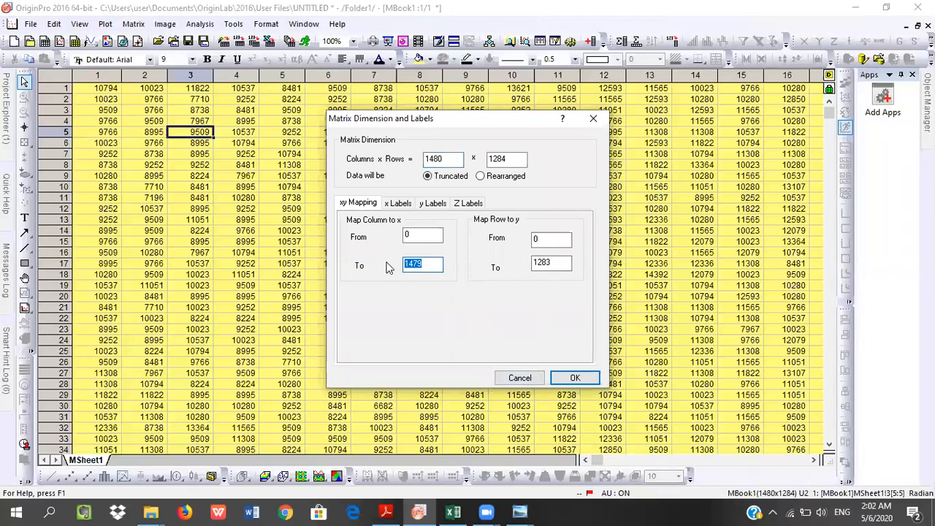
{"action": "left_click", "coordinate": [454, 511]}
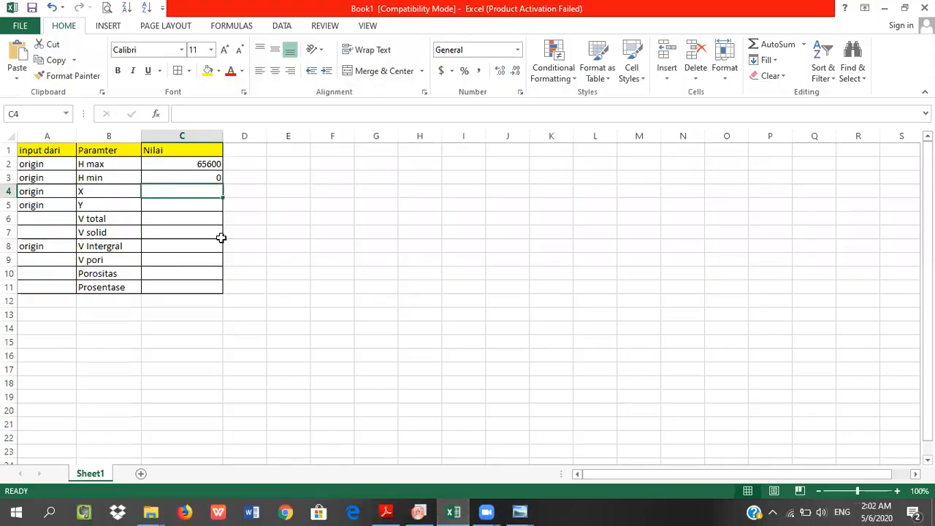
{"action": "key", "text": "ctrl+v"}
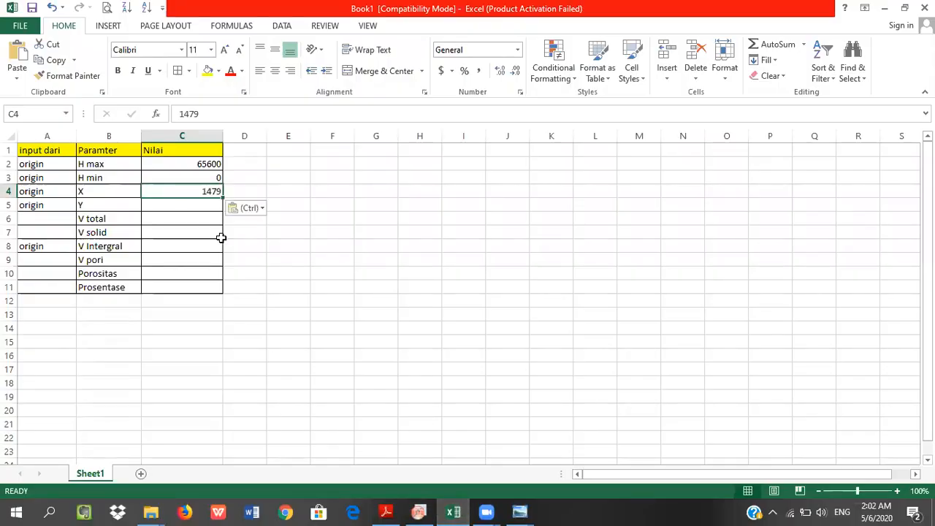
{"action": "key", "text": "Return"}
{"action": "type", "text": "1283"}
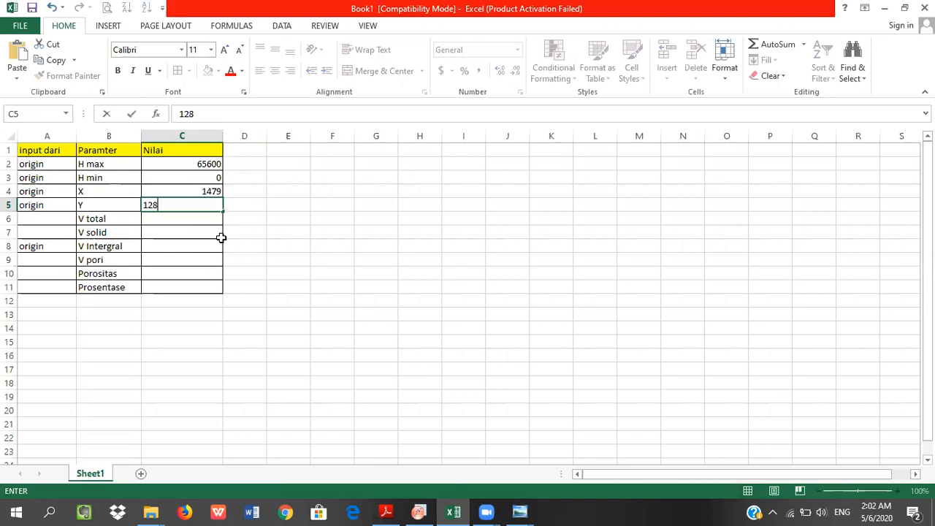
{"action": "left_click", "coordinate": [368, 241]}
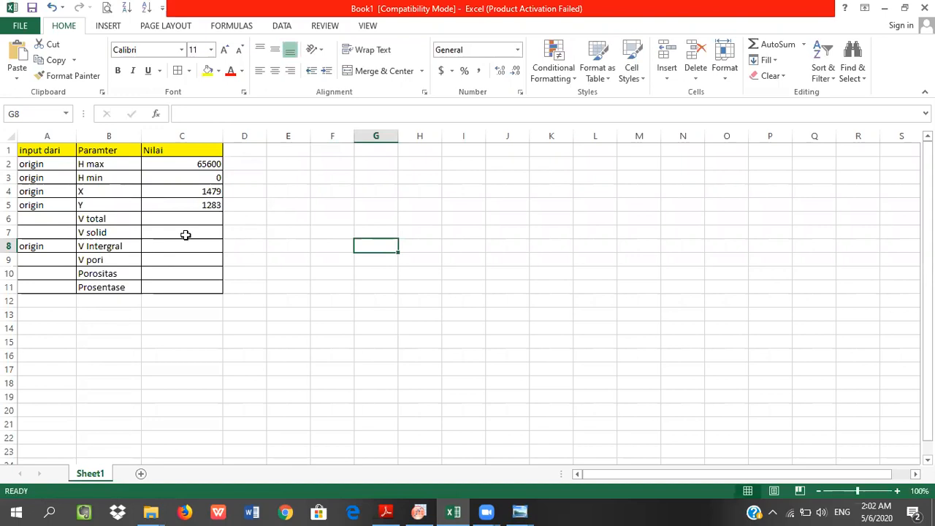
{"action": "left_click", "coordinate": [487, 512]}
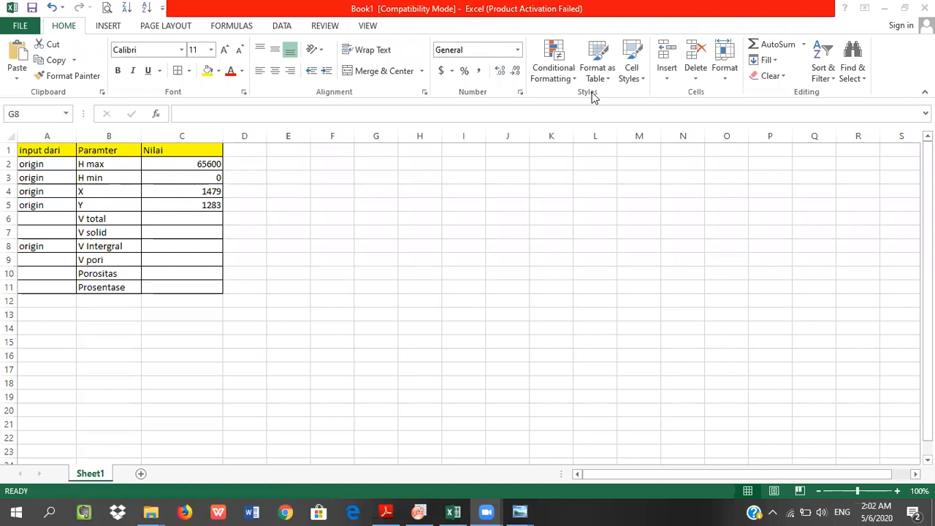
{"action": "left_click", "coordinate": [120, 249]}
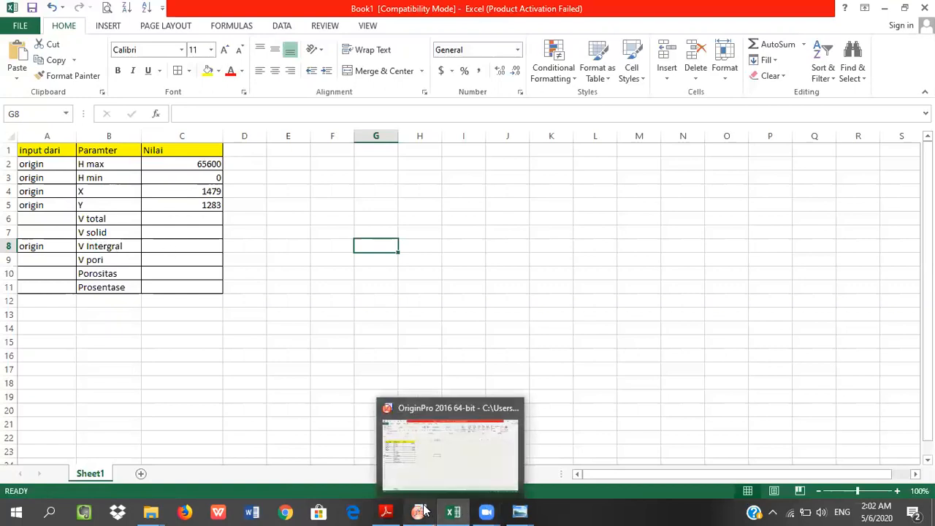
{"action": "mouse_move", "coordinate": [488, 512]}
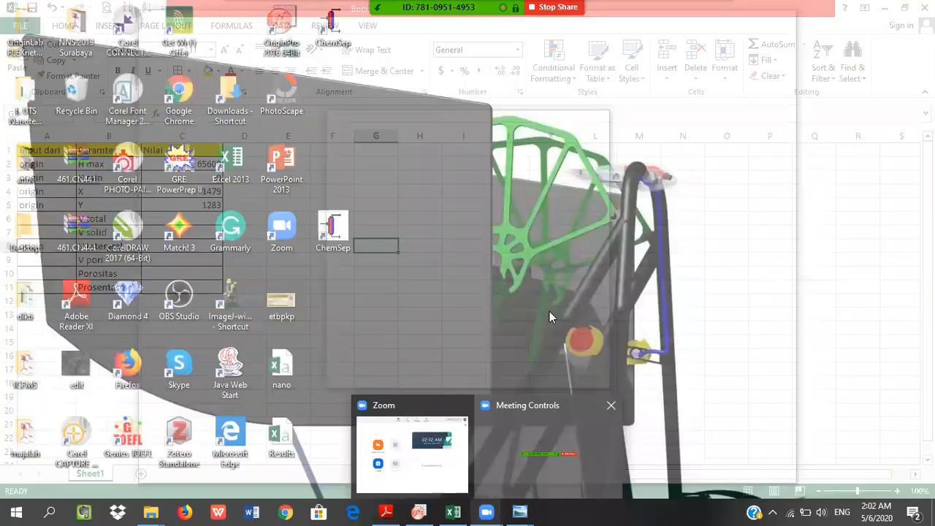
{"action": "left_click", "coordinate": [514, 454]}
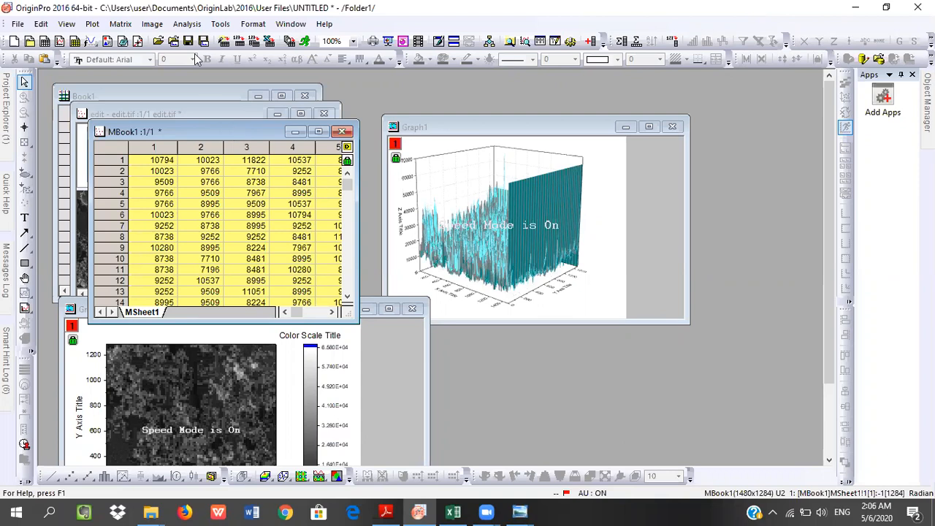
Run 2D Volume Integrate on the MBook1 matrix in OriginPro without interpolating missing values.
{"action": "left_click", "coordinate": [184, 24]}
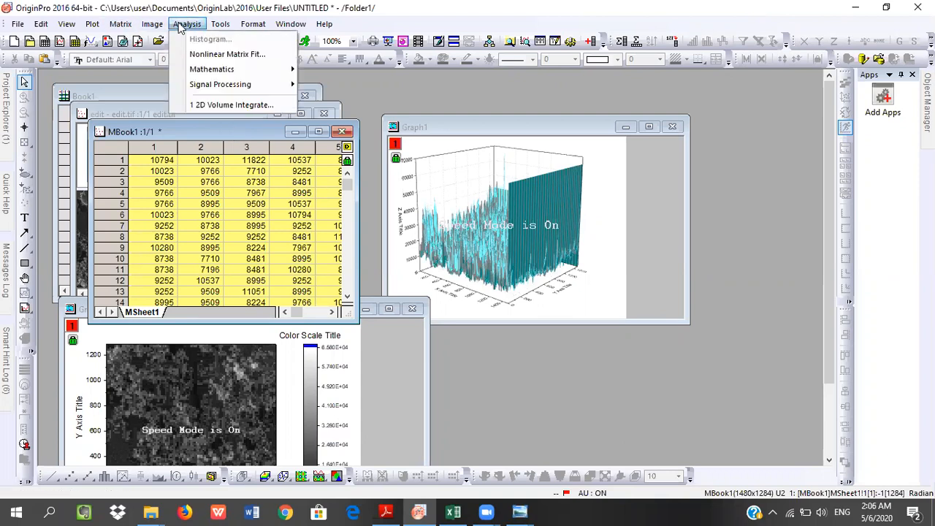
{"action": "mouse_move", "coordinate": [248, 71]}
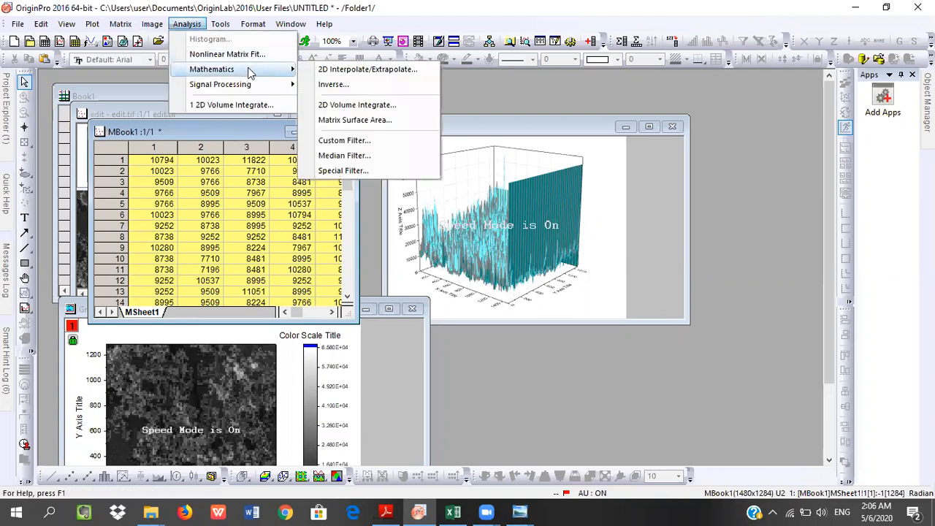
{"action": "left_click", "coordinate": [354, 106]}
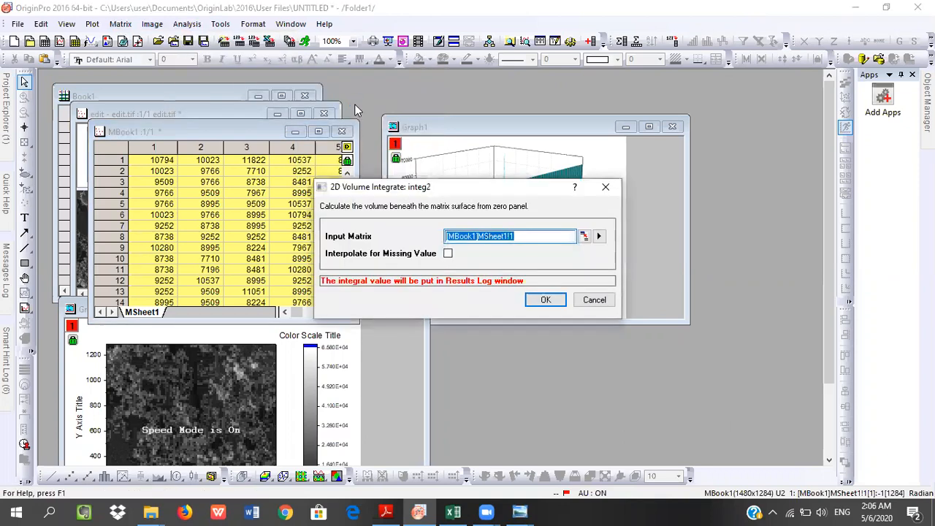
{"action": "left_click", "coordinate": [545, 298]}
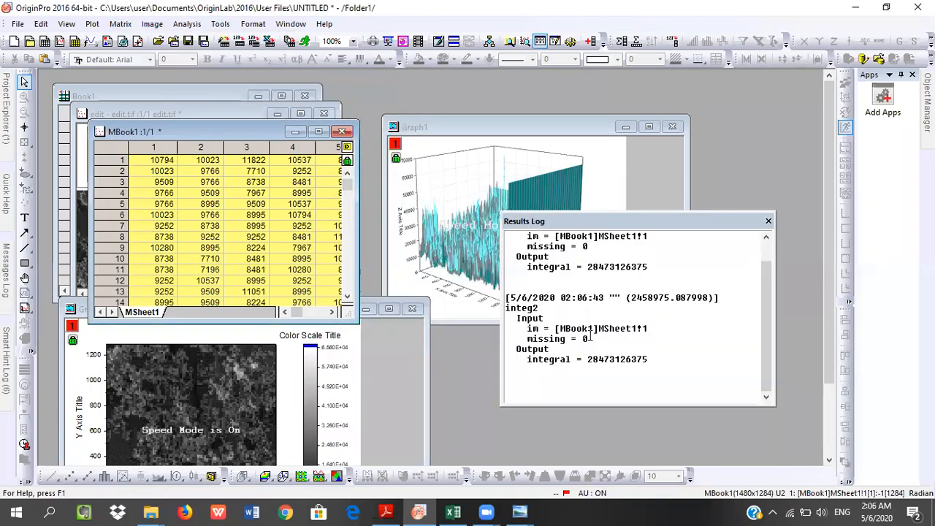
{"action": "left_click", "coordinate": [647, 359]}
{"action": "left_click", "coordinate": [589, 360]}
{"action": "left_click_drag", "start_coordinate": [590, 359], "coordinate": [650, 359]}
{"action": "key", "text": "ctrl+c"}
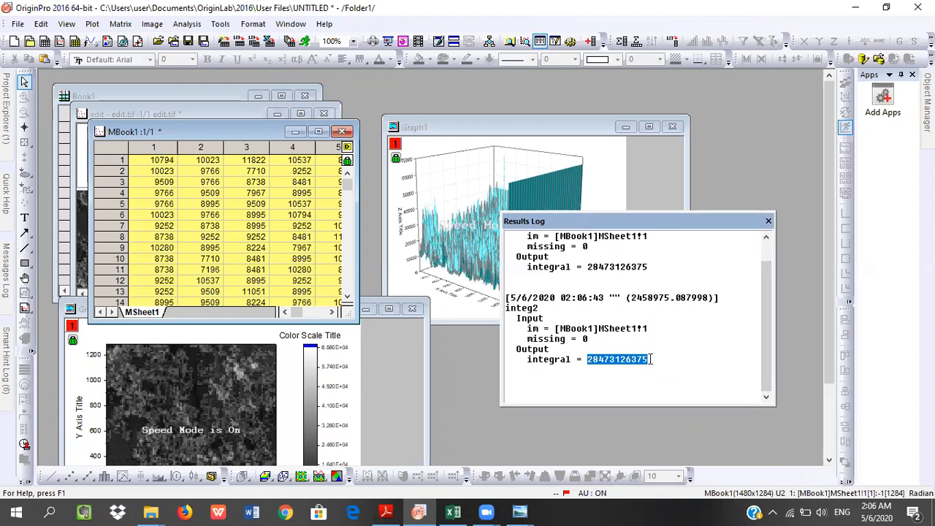
{"action": "left_click", "coordinate": [453, 511]}
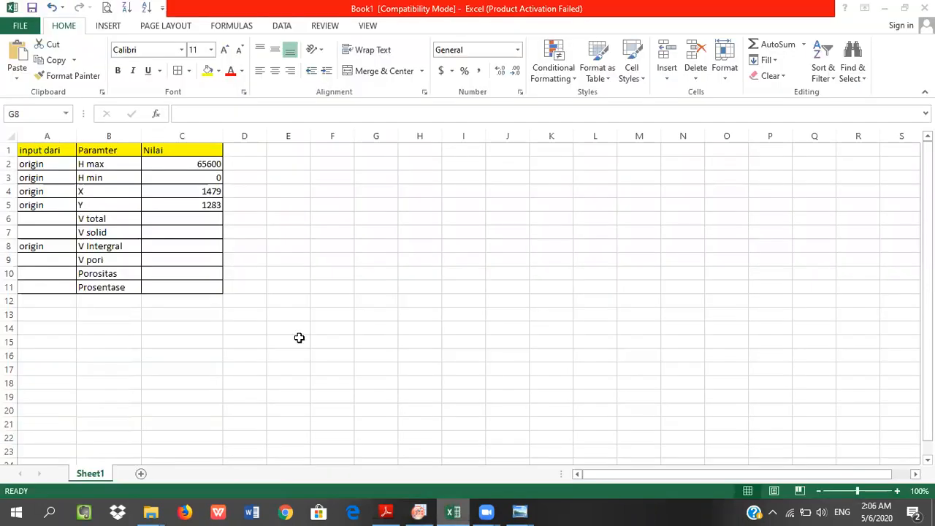
{"action": "left_click", "coordinate": [189, 246]}
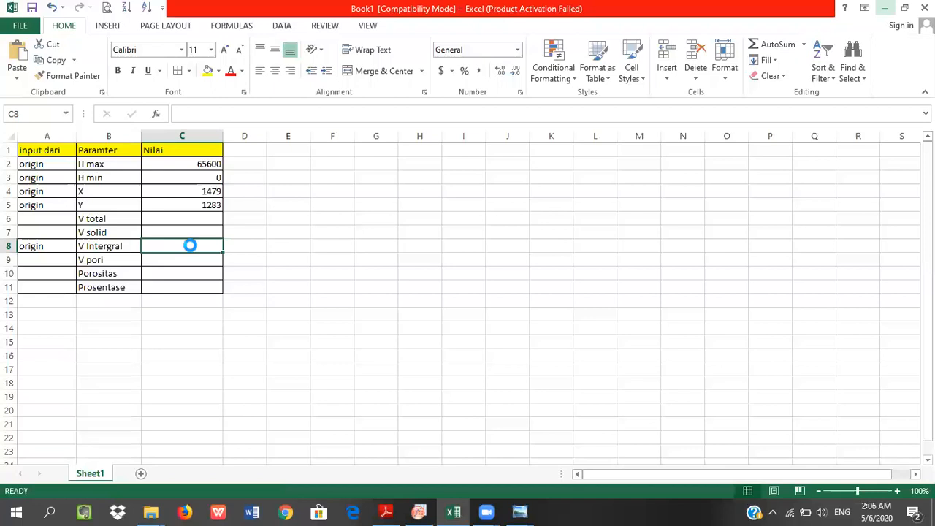
{"action": "key", "text": "ctrl+v"}
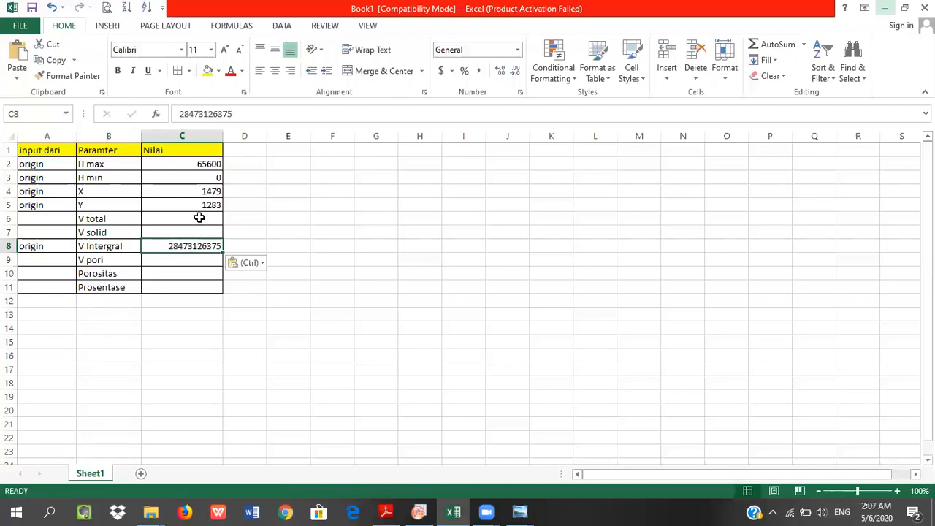
Enter the note "x.y.z" in cell E6 beside the V total row.
{"action": "left_click", "coordinate": [200, 218]}
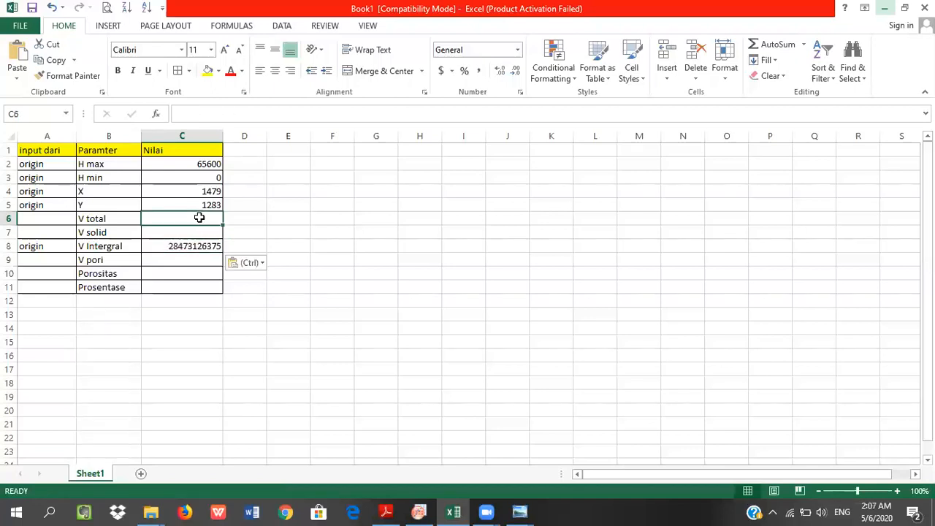
{"action": "left_click", "coordinate": [298, 218]}
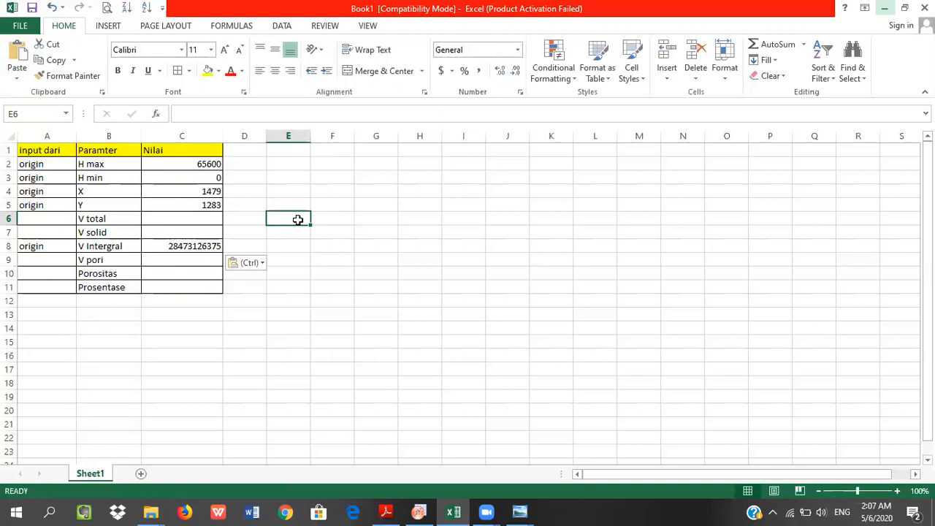
{"action": "type", "text": "x.y"}
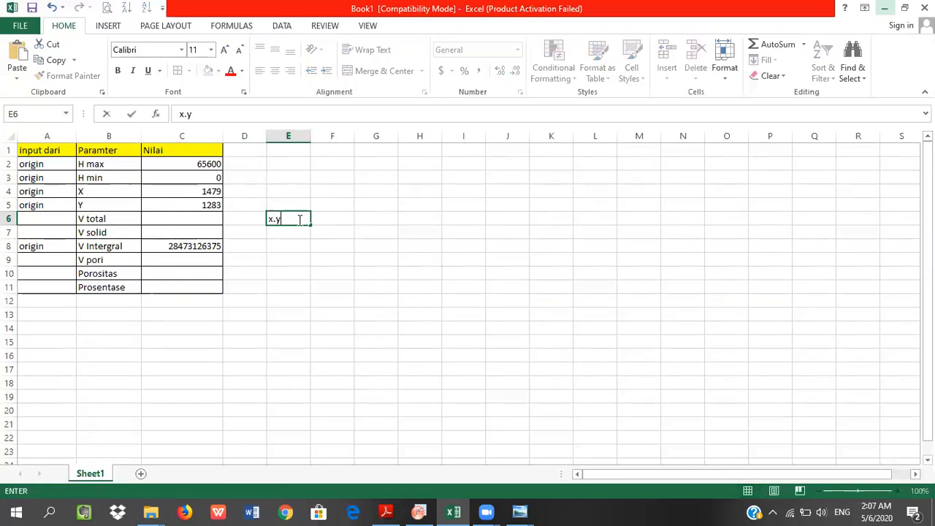
{"action": "type", "text": ".z"}
{"action": "key", "text": "Return"}
{"action": "key", "text": "Up"}
{"action": "key", "text": "Left"}
{"action": "key", "text": "Left"}
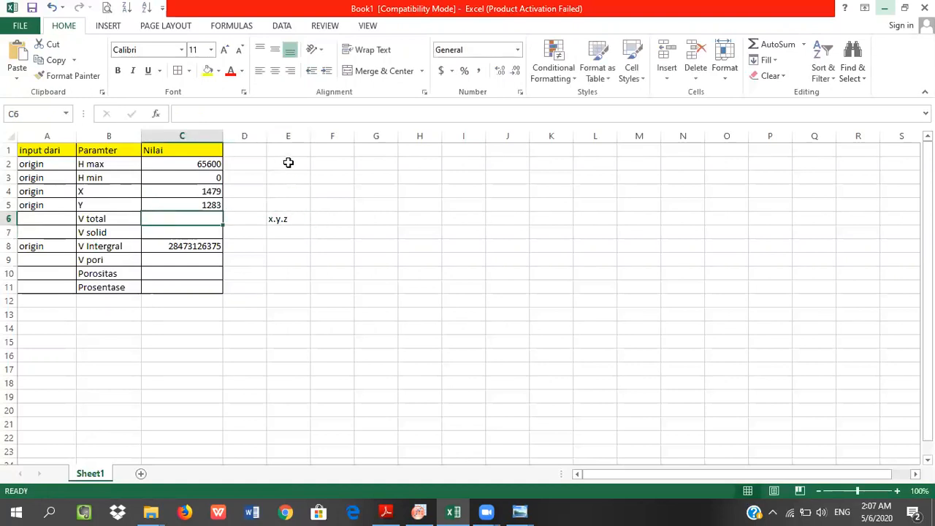
{"action": "left_click", "coordinate": [201, 189]}
{"action": "left_click", "coordinate": [203, 206]}
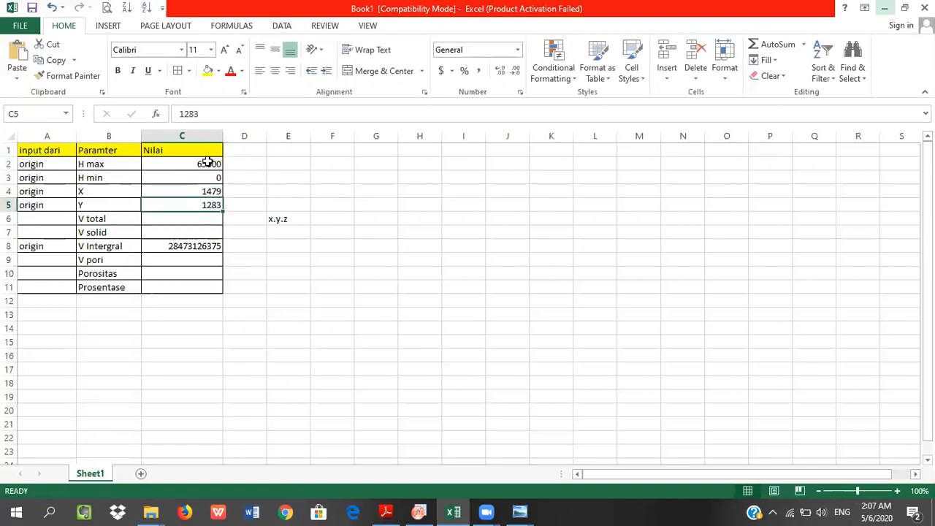
{"action": "left_click", "coordinate": [289, 219]}
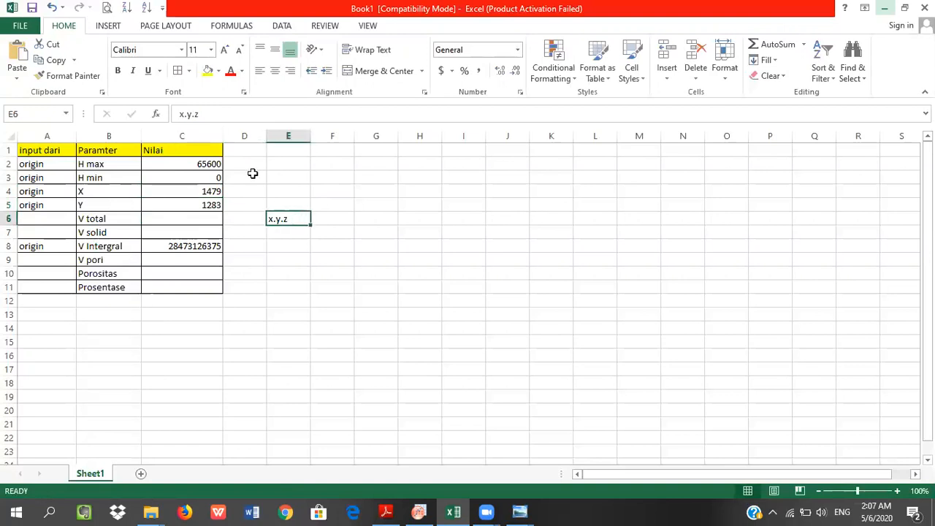
{"action": "left_click", "coordinate": [212, 164]}
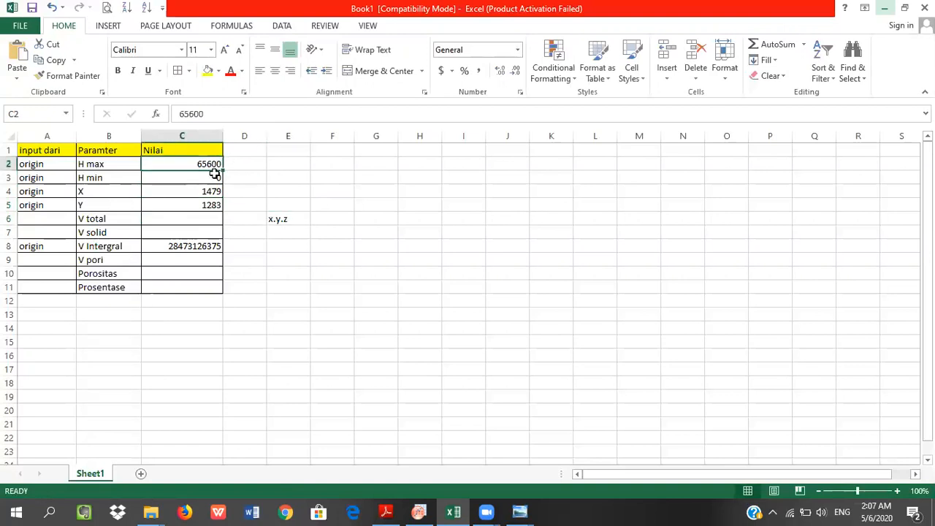
{"action": "left_click", "coordinate": [212, 178]}
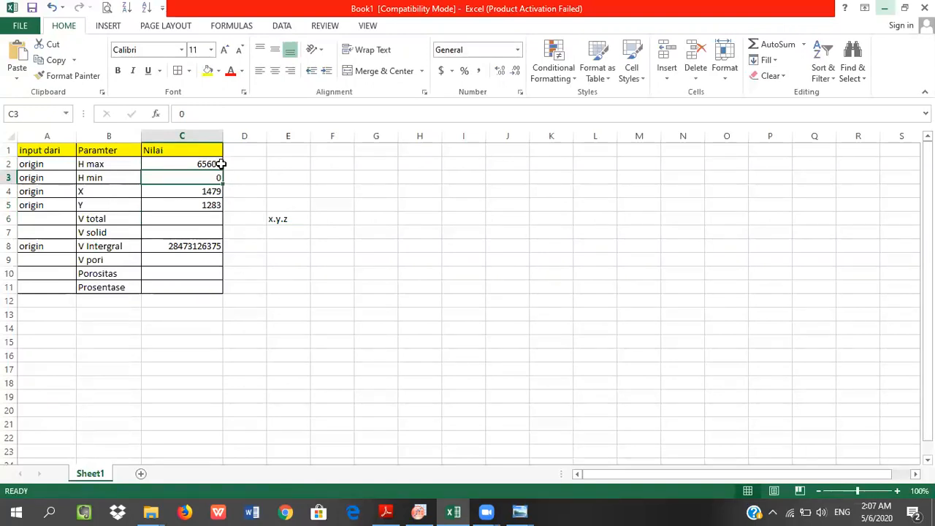
Calculate V total in C6 with the formula =C4*C5*(C2-C3).
{"action": "left_click", "coordinate": [189, 219]}
{"action": "type", "text": "="}
{"action": "left_click", "coordinate": [208, 188]}
{"action": "type", "text": "*"}
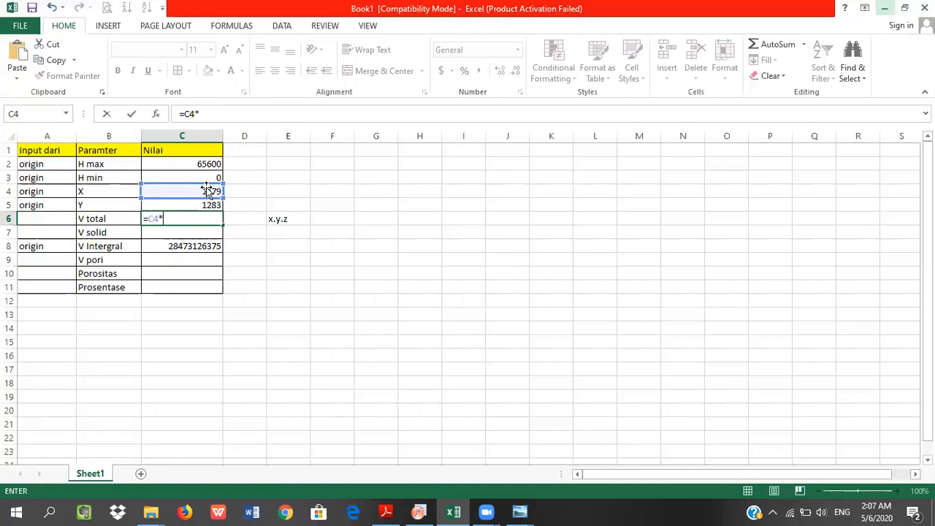
{"action": "left_click", "coordinate": [204, 205]}
{"action": "type", "text": "*"}
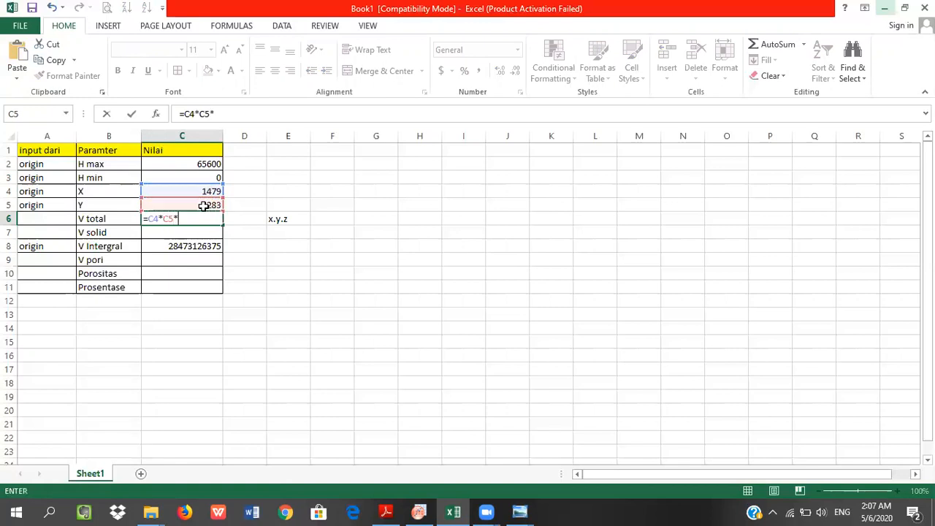
{"action": "type", "text": "("}
{"action": "left_click", "coordinate": [211, 163]}
{"action": "type", "text": "-"}
{"action": "left_click", "coordinate": [207, 177]}
{"action": "type", "text": ")"}
{"action": "key", "text": "Return"}
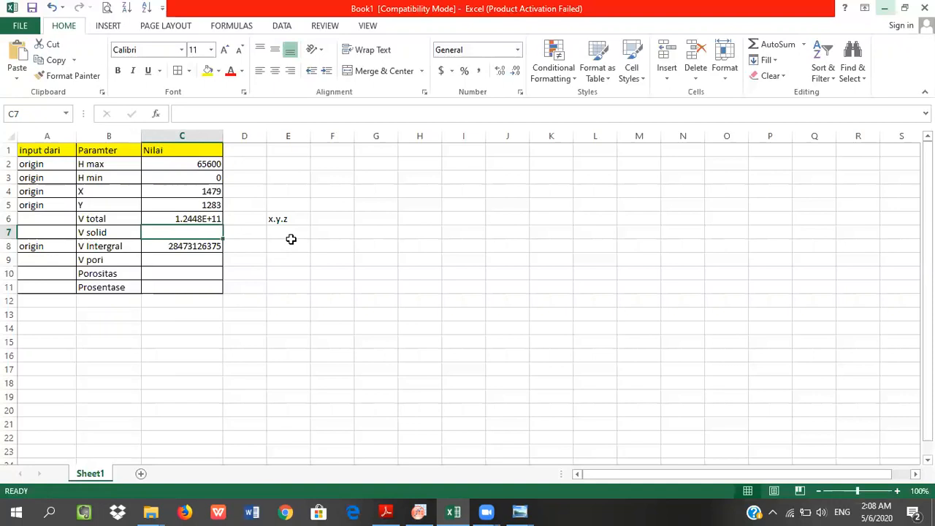
Review the OriginPro windows, and back in Excel enter the note "volume integral - volume di bawah kurva" in E7 beside V solid.
{"action": "left_click", "coordinate": [421, 510]}
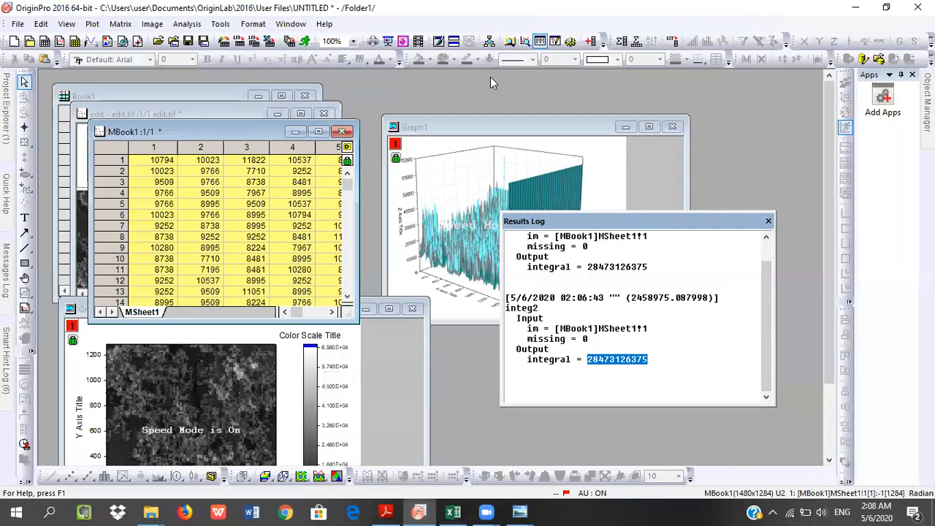
{"action": "key", "text": "alt+Tab"}
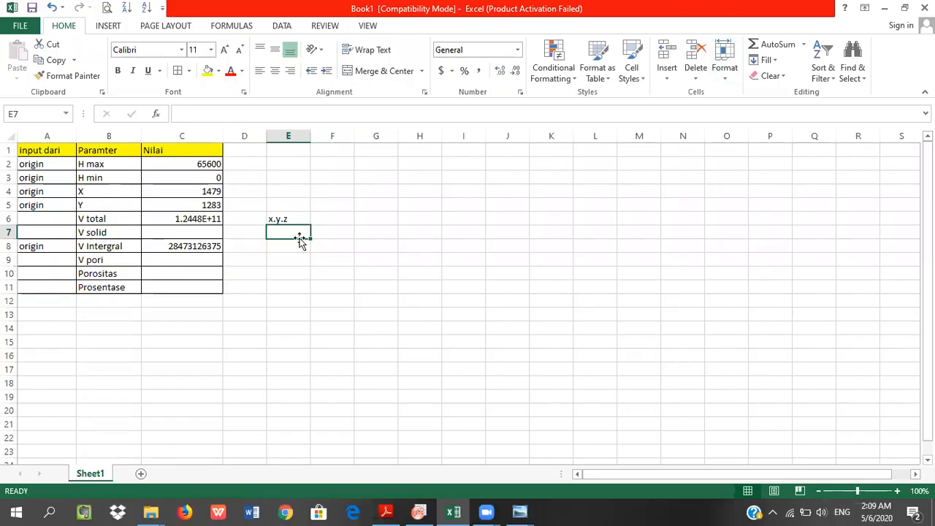
{"action": "type", "text": "volme"}
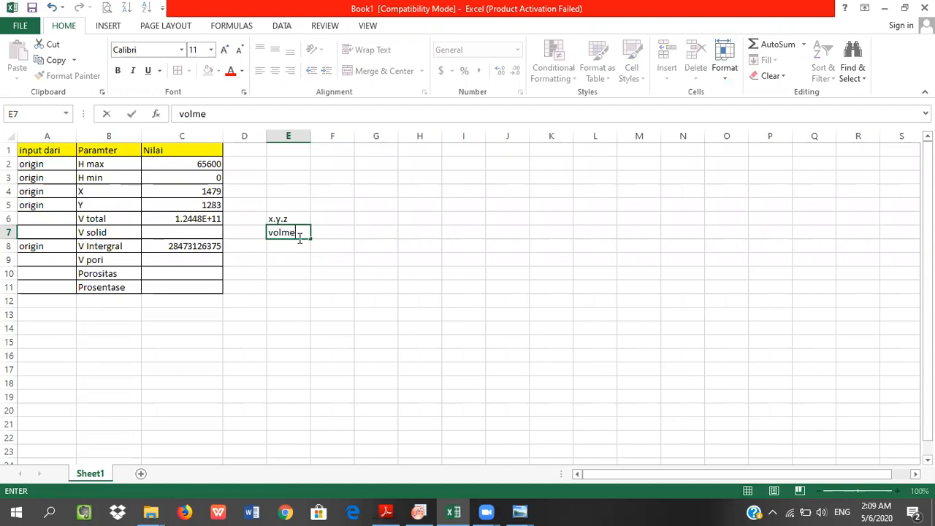
{"action": "key", "text": "BackSpace"}
{"action": "key", "text": "BackSpace"}
{"action": "type", "text": "ume integral - volume d"}
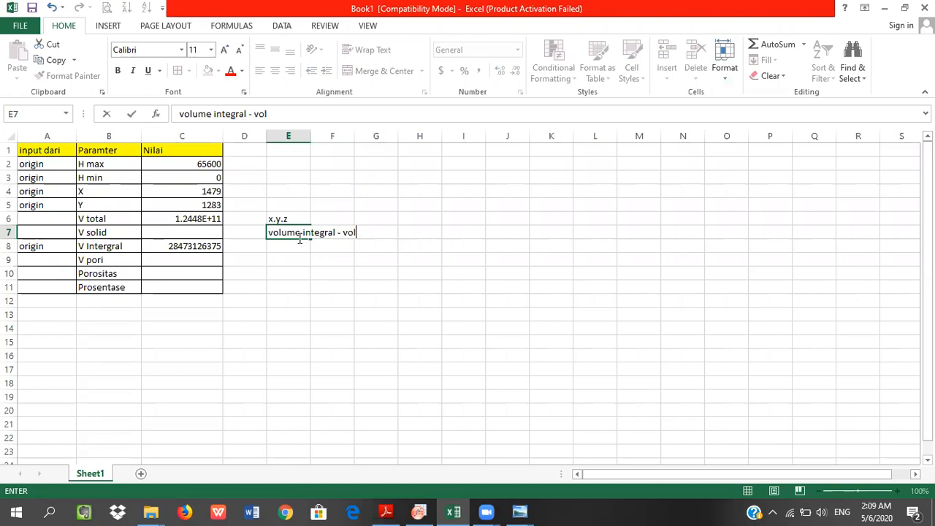
{"action": "type", "text": "i baw"}
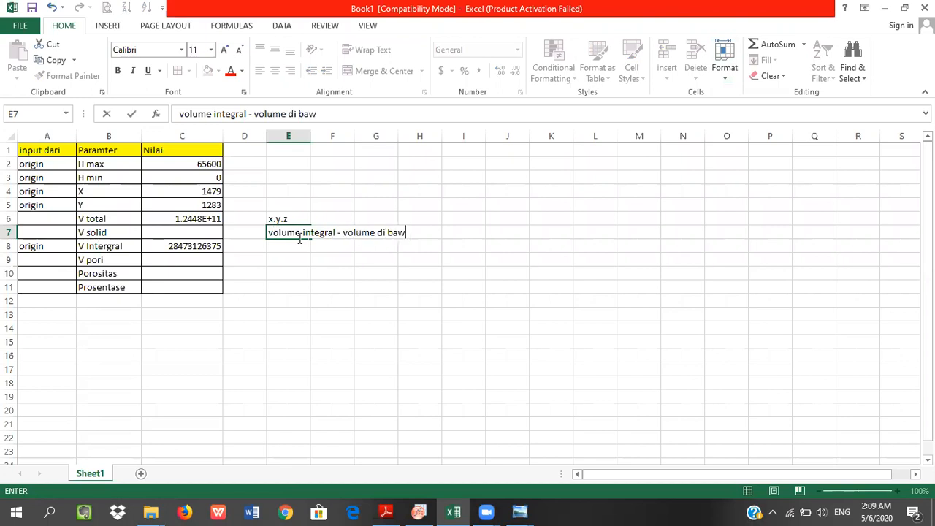
{"action": "type", "text": "ah kurva"}
{"action": "left_click", "coordinate": [397, 255]}
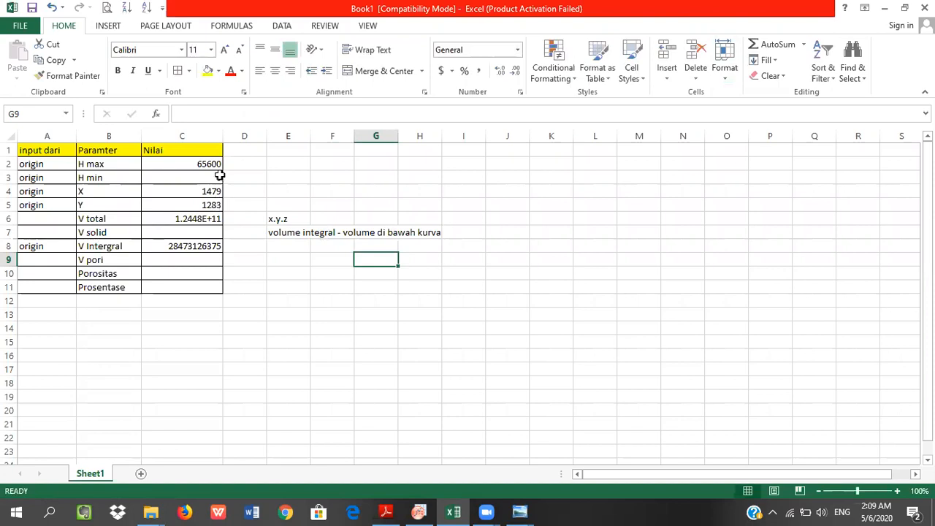
Label cell B13 below the table "volume di bawah kurva", copying the text from the note in E7.
{"action": "left_click", "coordinate": [108, 316]}
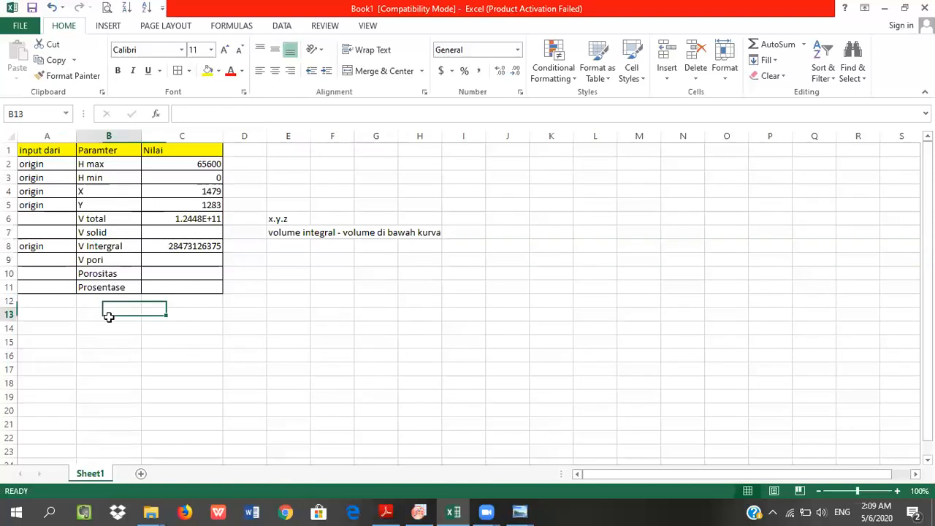
{"action": "type", "text": "v"}
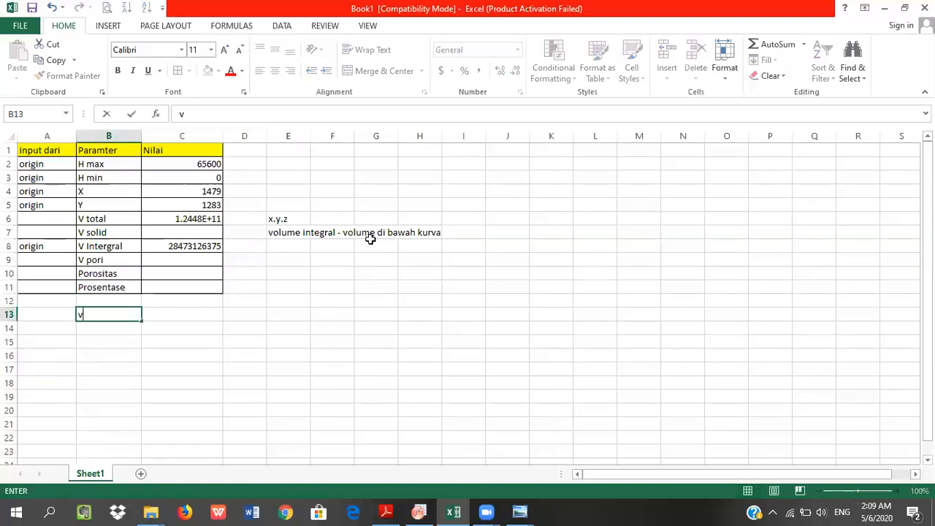
{"action": "left_click", "coordinate": [303, 243]}
{"action": "left_click", "coordinate": [299, 231]}
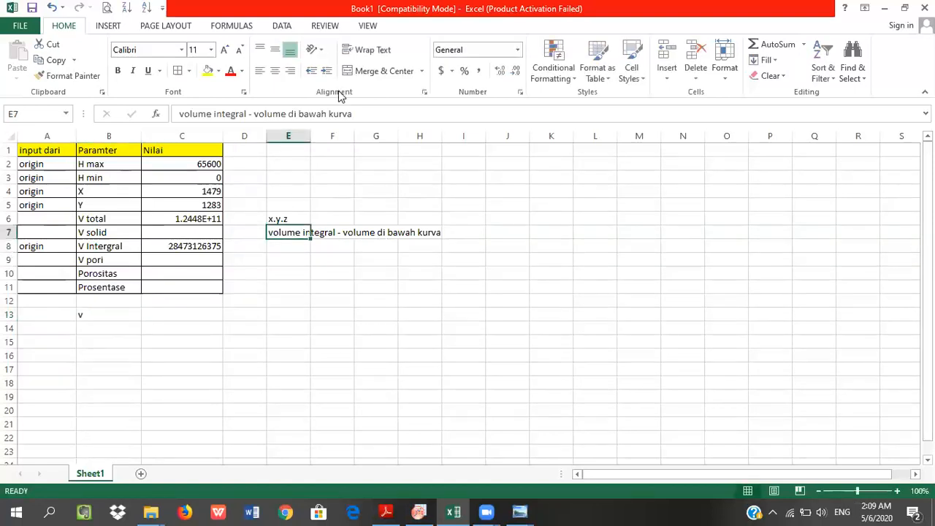
{"action": "left_click_drag", "start_coordinate": [353, 114], "coordinate": [254, 115]}
{"action": "key", "text": "ctrl+c"}
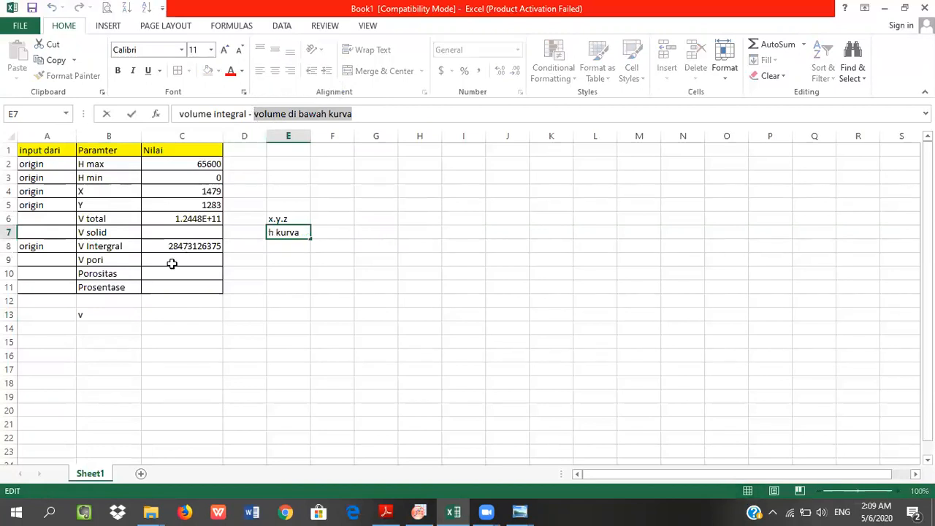
{"action": "left_click", "coordinate": [114, 313]}
{"action": "key", "text": "ctrl+v"}
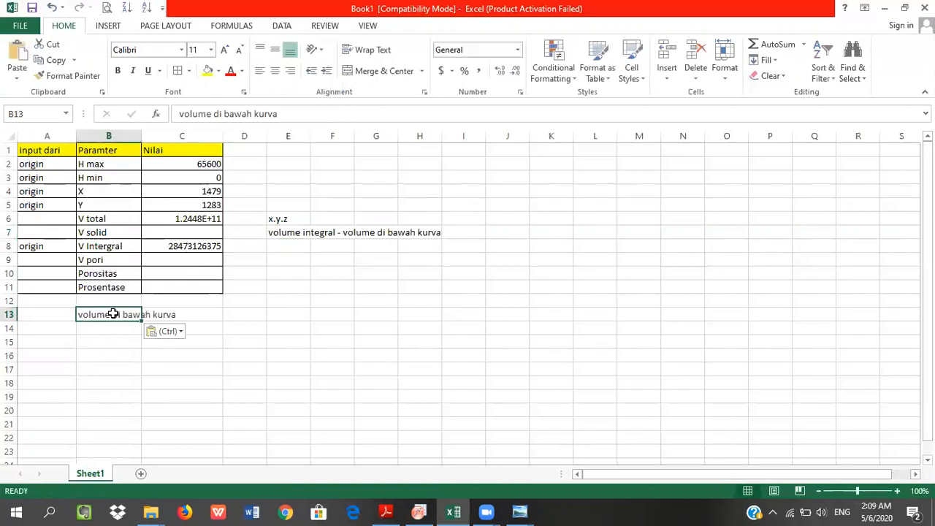
Calculate the volume under the curve in C13 as X times Y times H min with the formula =C4*C5*C3.
{"action": "left_click", "coordinate": [189, 313]}
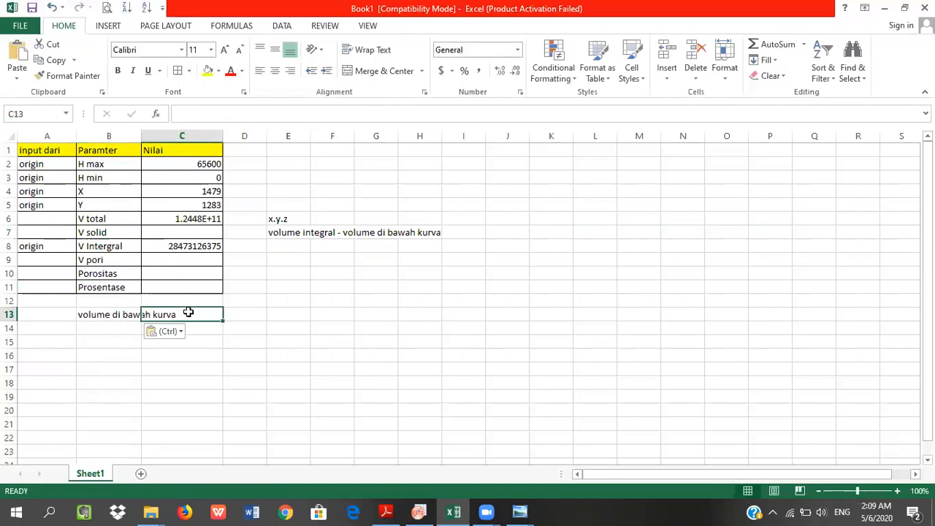
{"action": "type", "text": "="}
{"action": "left_click", "coordinate": [204, 192]}
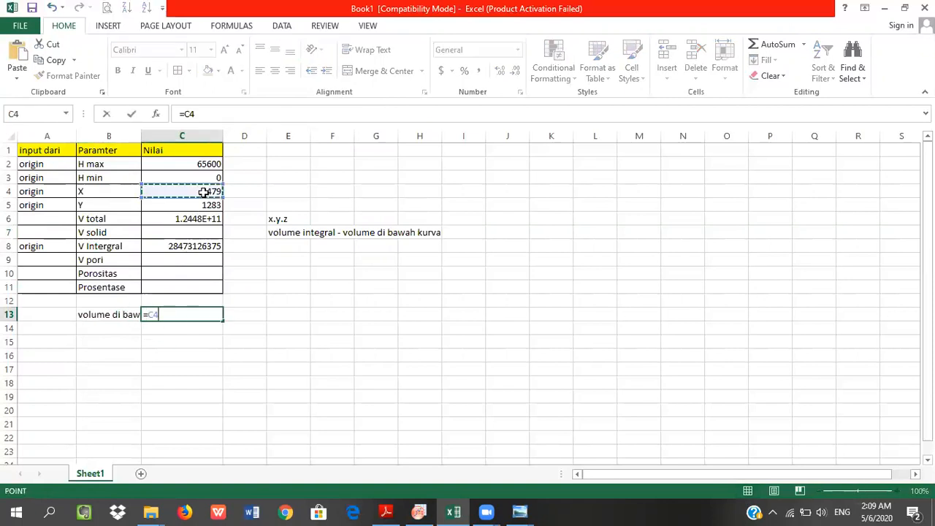
{"action": "type", "text": "*"}
{"action": "left_click", "coordinate": [204, 206]}
{"action": "type", "text": "*"}
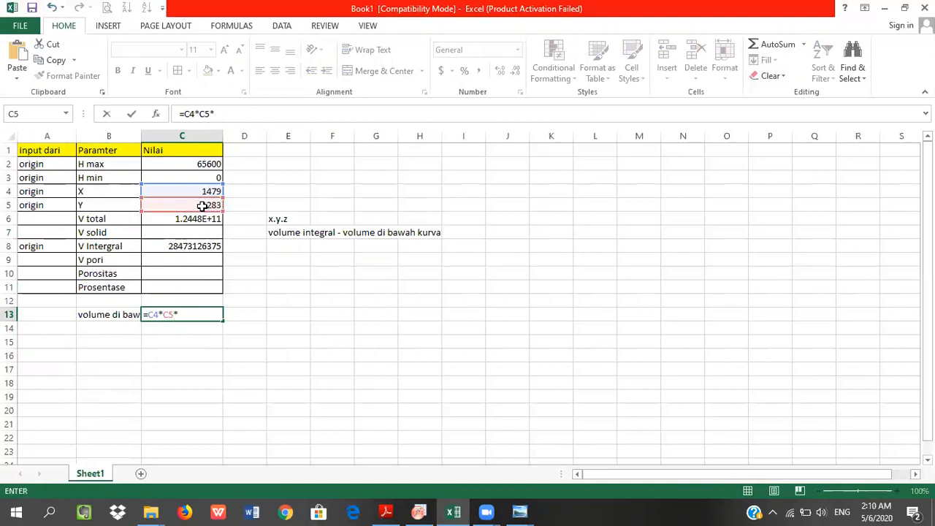
{"action": "left_click", "coordinate": [207, 179]}
{"action": "key", "text": "Return"}
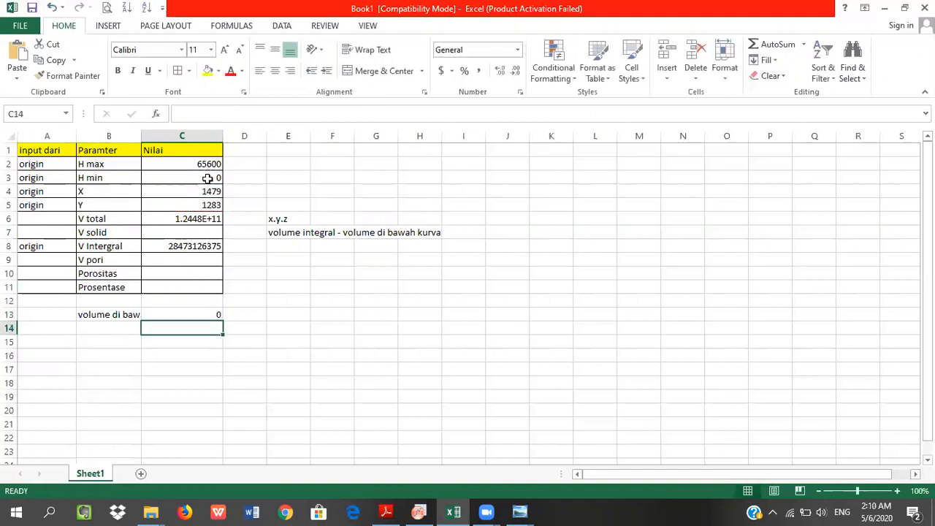
{"action": "left_click", "coordinate": [205, 314]}
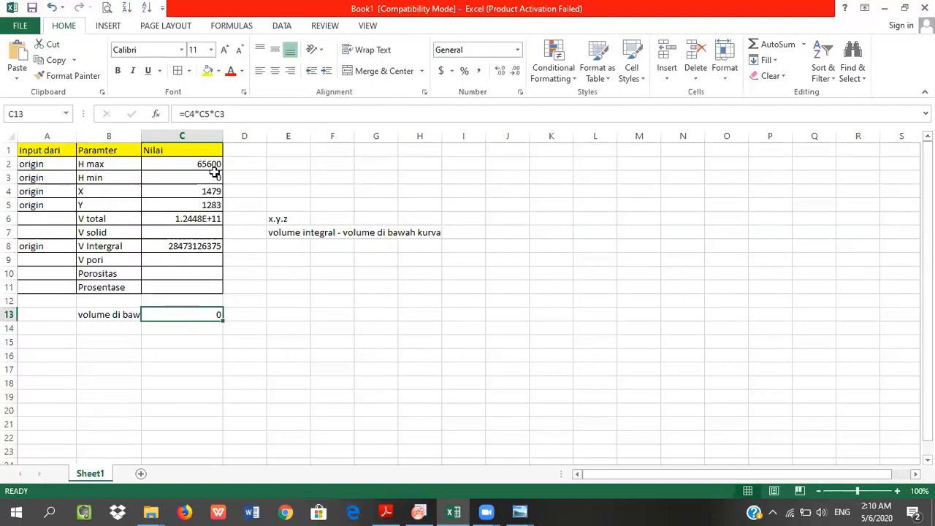
Calculate V solid in C7 by subtracting the volume under the curve from V Intergral with =C8-C13.
{"action": "left_click", "coordinate": [200, 233]}
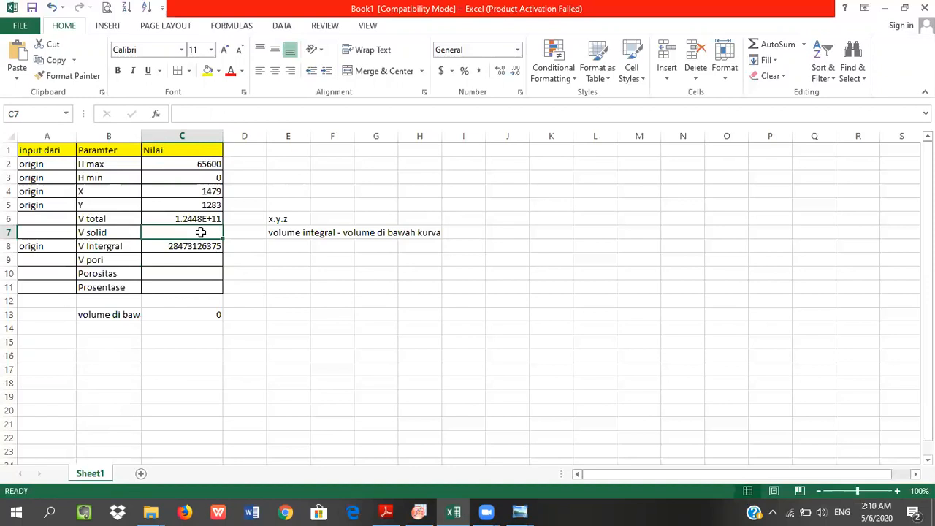
{"action": "type", "text": "="}
{"action": "left_click", "coordinate": [199, 245]}
{"action": "type", "text": "-"}
{"action": "left_click", "coordinate": [202, 314]}
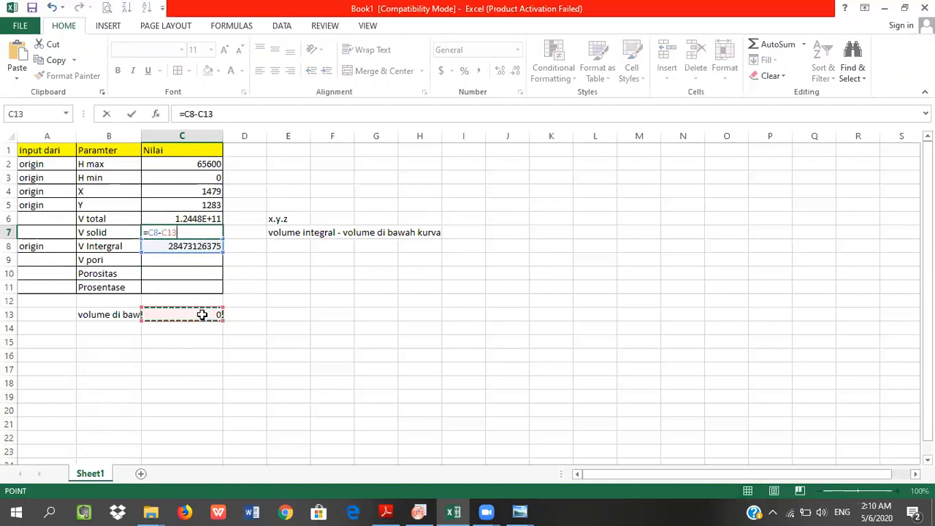
{"action": "key", "text": "Return"}
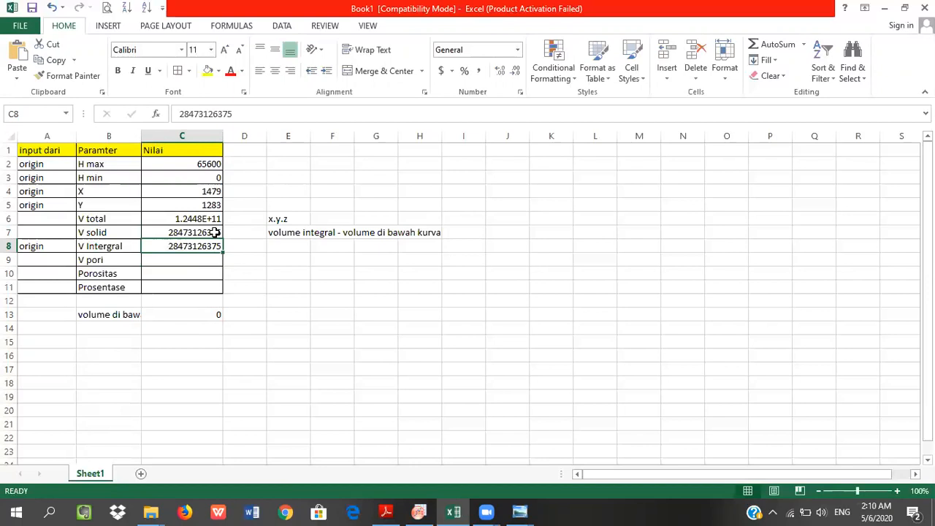
{"action": "left_click", "coordinate": [206, 316]}
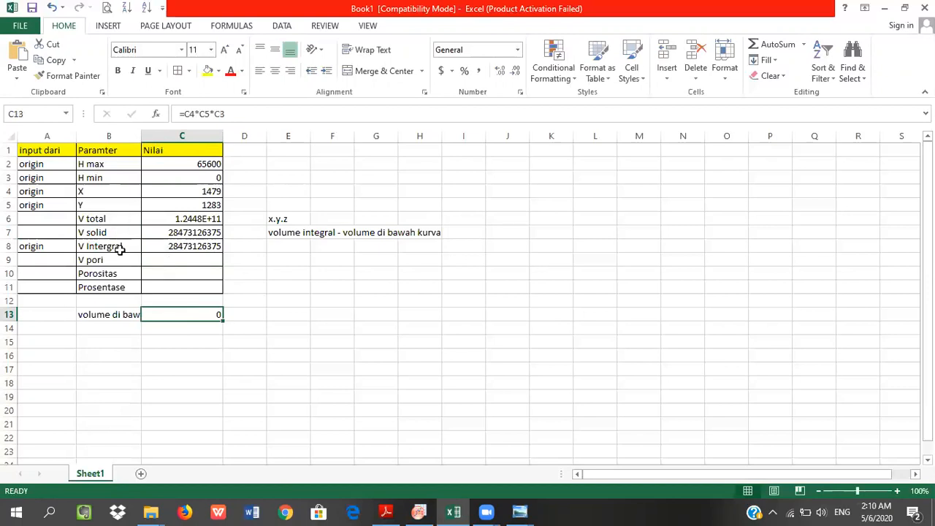
Consult the SEM IMAGE ANALYSIS slides in Adobe Reader, and back in Excel enter the note "volume total - vol pori" in E9 beside V pori.
{"action": "left_click", "coordinate": [182, 263]}
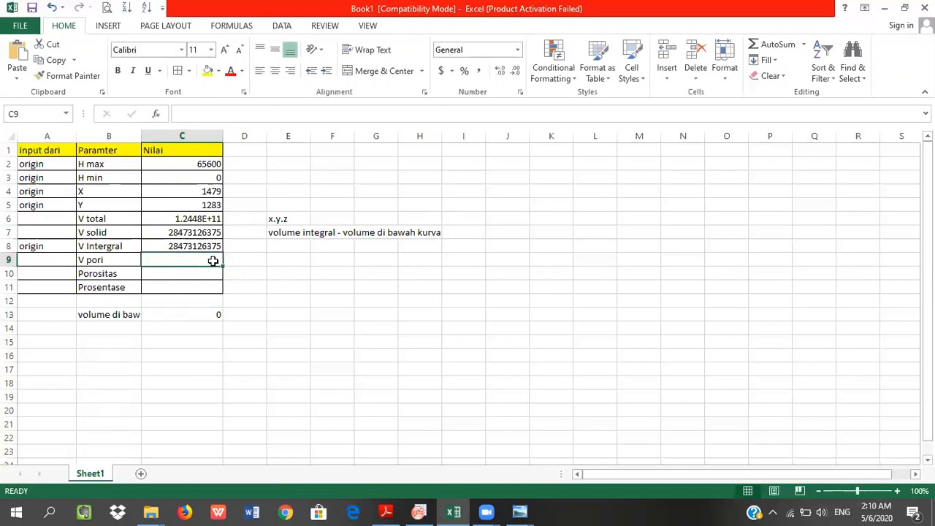
{"action": "left_click", "coordinate": [282, 261]}
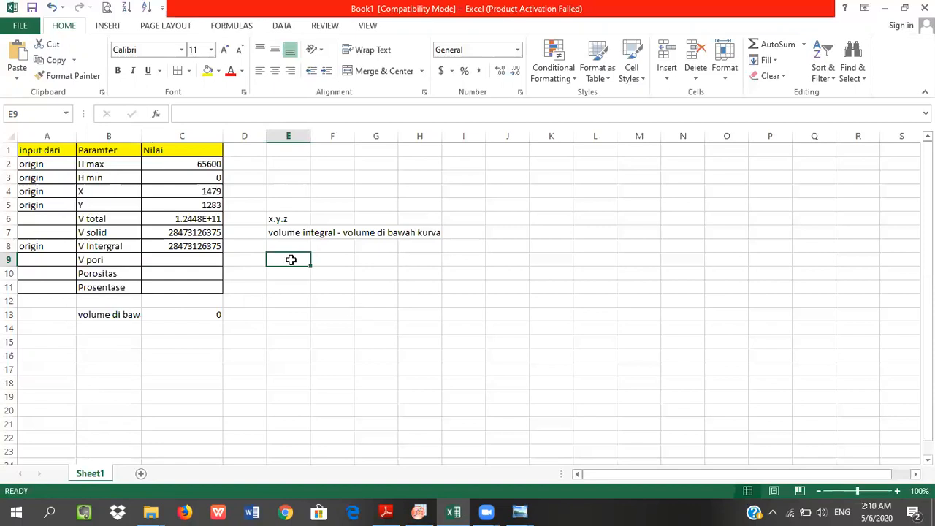
{"action": "left_click", "coordinate": [386, 512]}
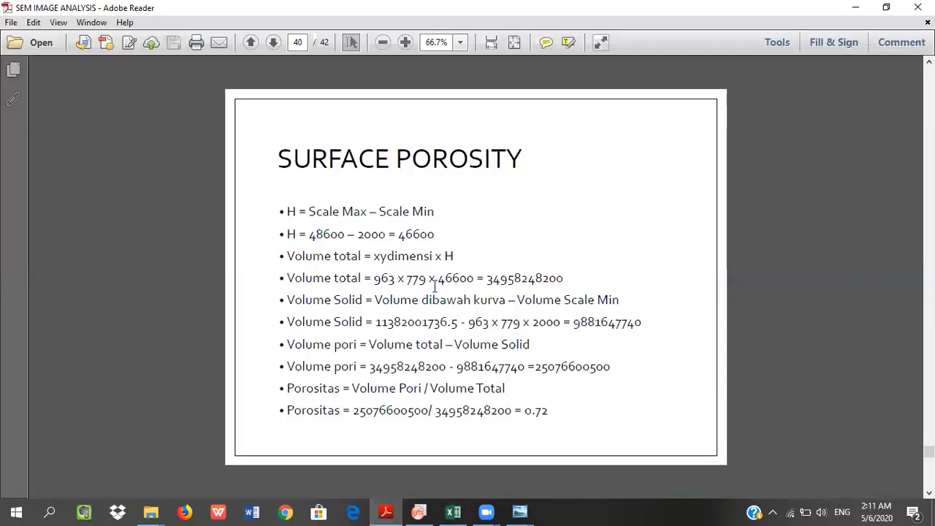
{"action": "scroll", "coordinate": [435, 287], "scroll_direction": "up", "scroll_amount": 7}
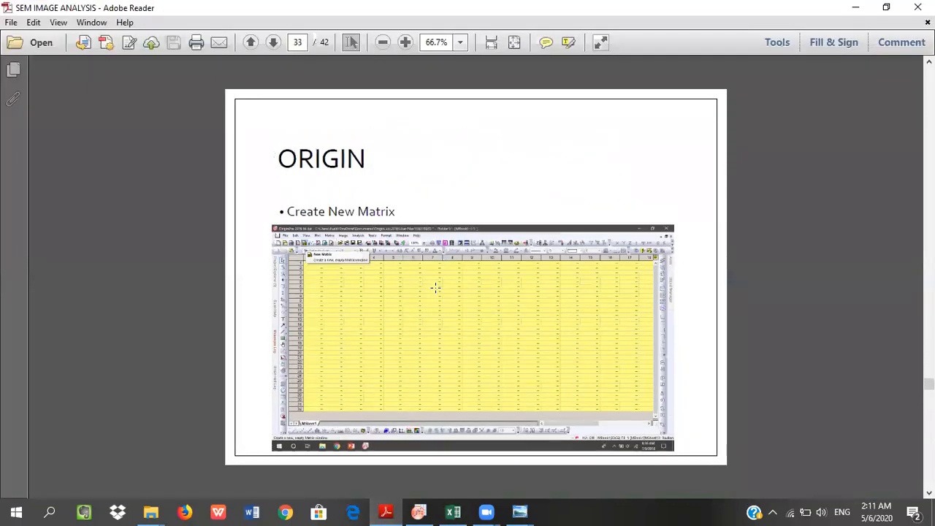
{"action": "scroll", "coordinate": [435, 287], "scroll_direction": "up", "scroll_amount": 3}
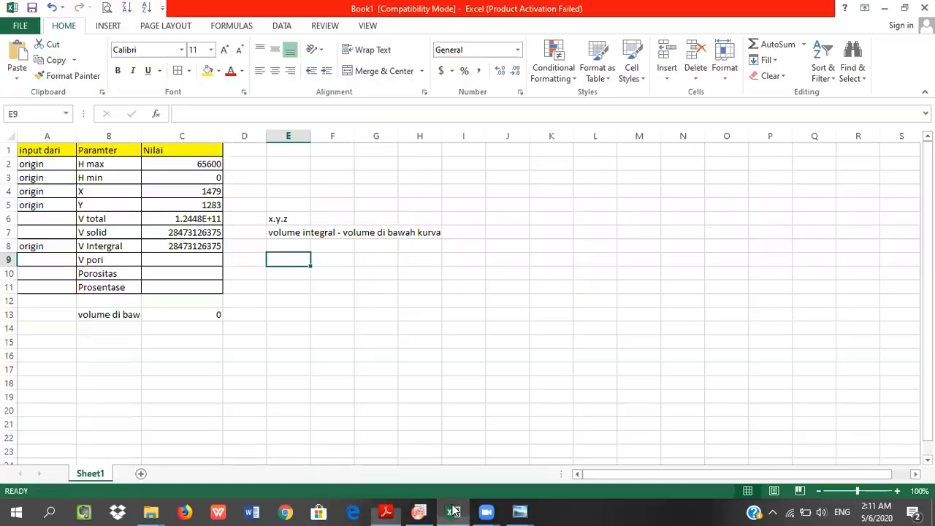
{"action": "left_click", "coordinate": [453, 511]}
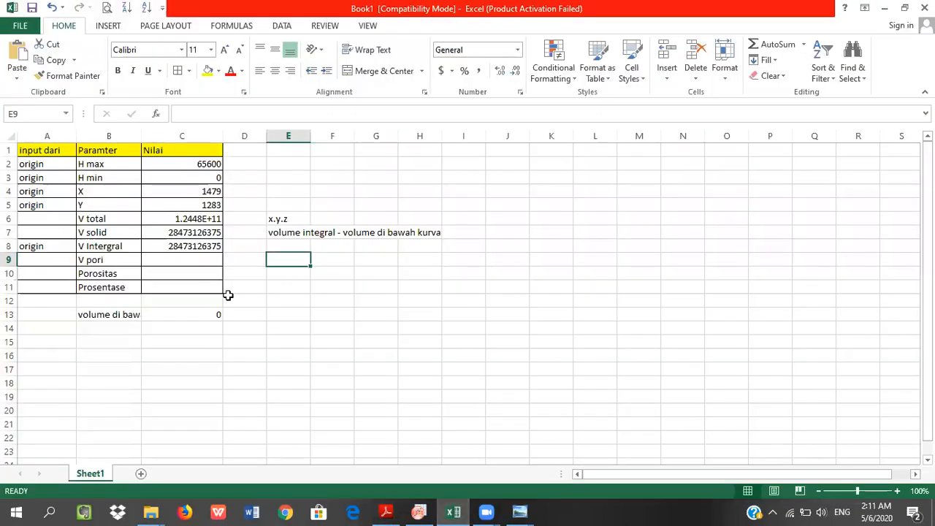
{"action": "type", "text": "vol"}
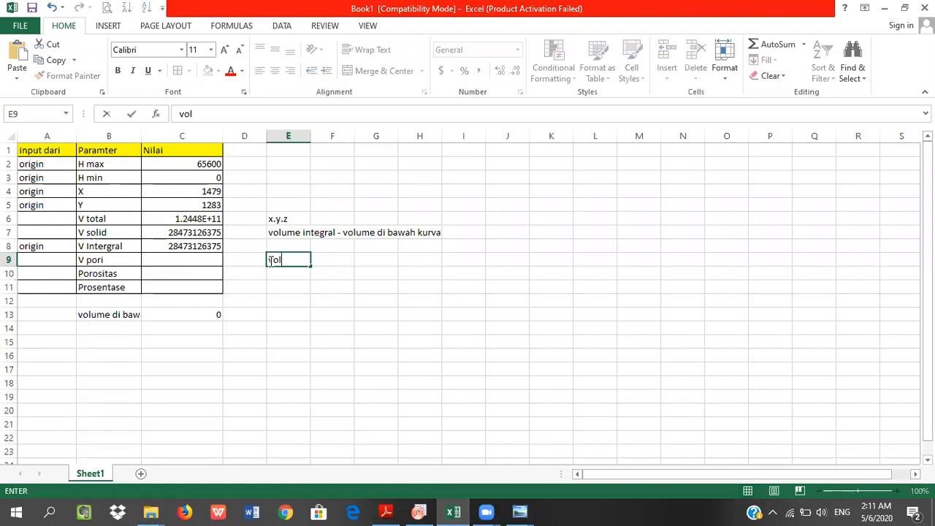
{"action": "type", "text": "ume total - v"}
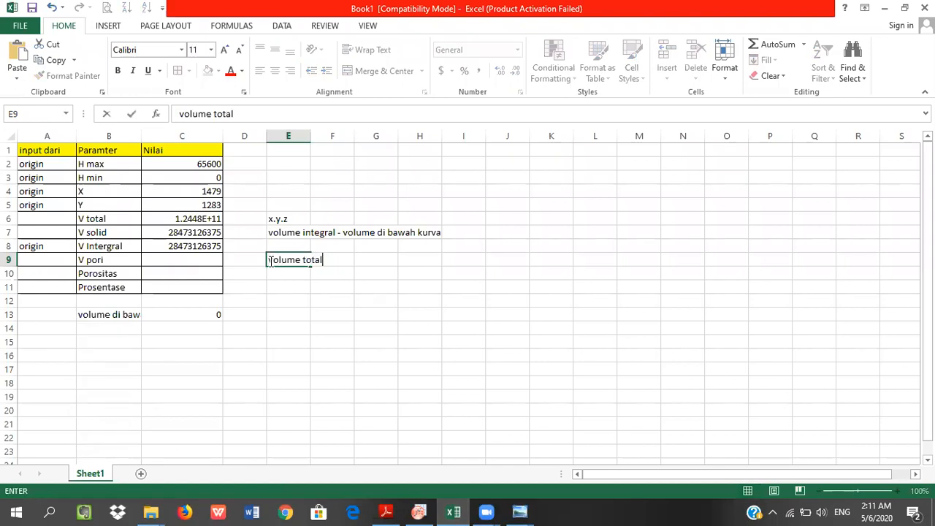
{"action": "type", "text": "pori"}
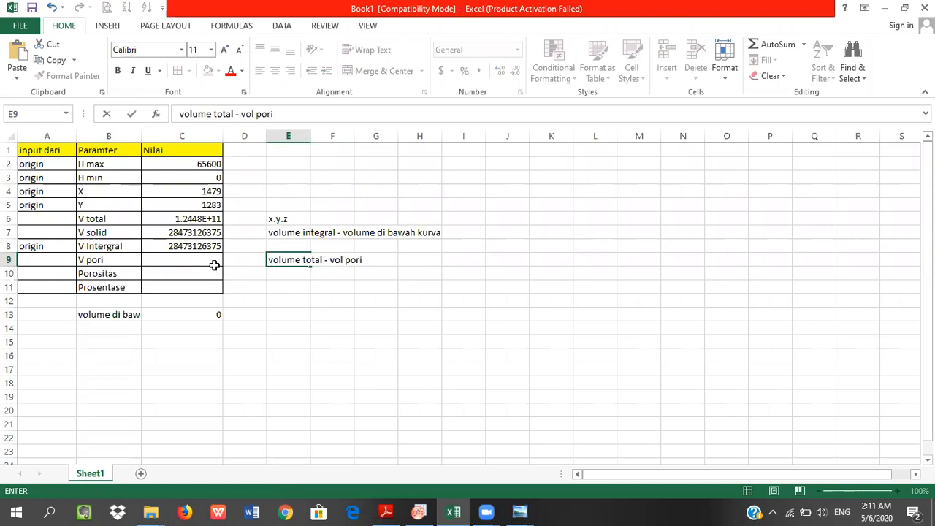
{"action": "left_click", "coordinate": [167, 259]}
{"action": "type", "text": "="}
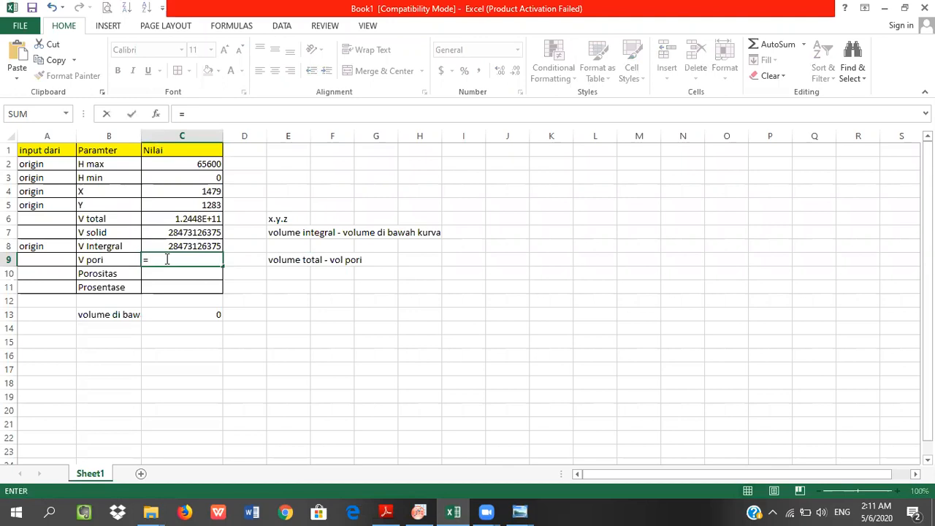
{"action": "left_click", "coordinate": [196, 219]}
{"action": "type", "text": "-"}
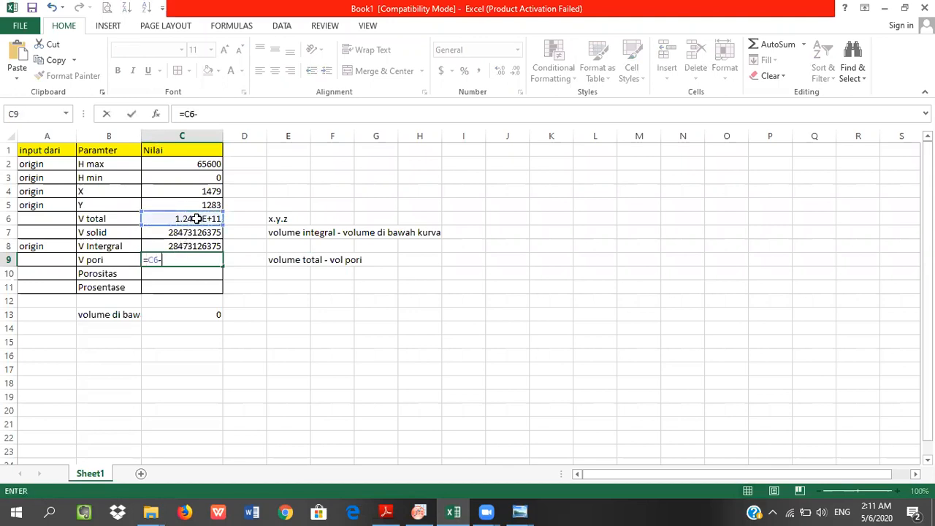
{"action": "left_click", "coordinate": [191, 232]}
{"action": "key", "text": "BackSpace"}
{"action": "key", "text": "BackSpace"}
{"action": "key", "text": "BackSpace"}
{"action": "key", "text": "BackSpace"}
{"action": "key", "text": "BackSpace"}
{"action": "key", "text": "BackSpace"}
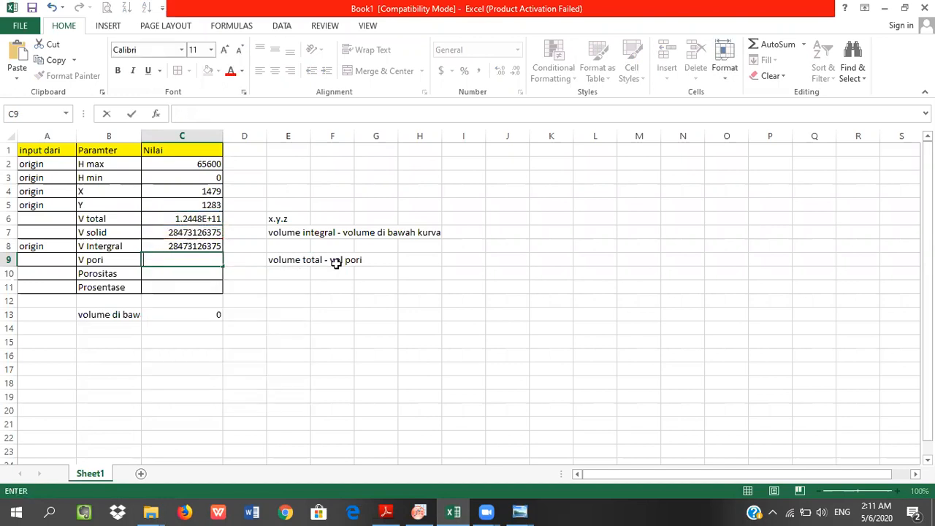
Correct the note in E9 to read "volume total - vol solid".
{"action": "left_click", "coordinate": [295, 263]}
{"action": "left_click", "coordinate": [275, 114]}
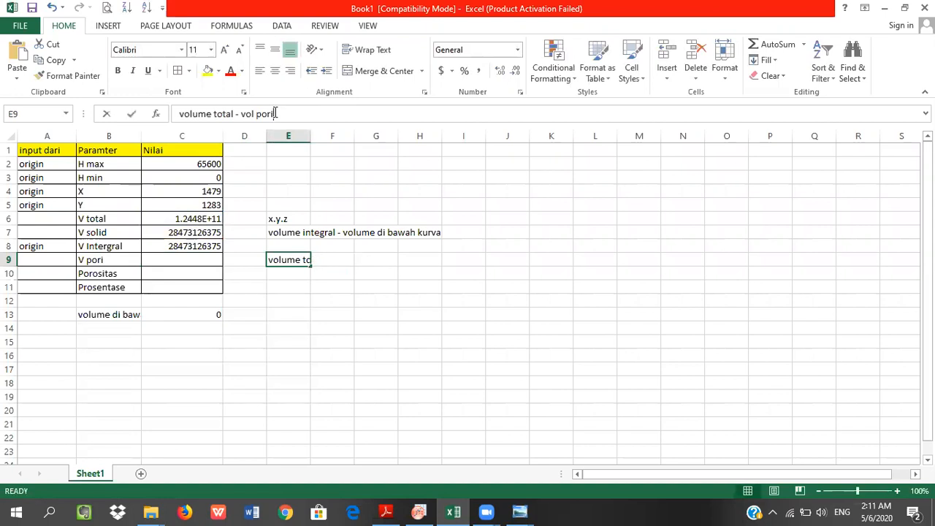
{"action": "key", "text": "BackSpace"}
{"action": "key", "text": "BackSpace"}
{"action": "key", "text": "BackSpace"}
{"action": "key", "text": "BackSpace"}
{"action": "type", "text": "solid"}
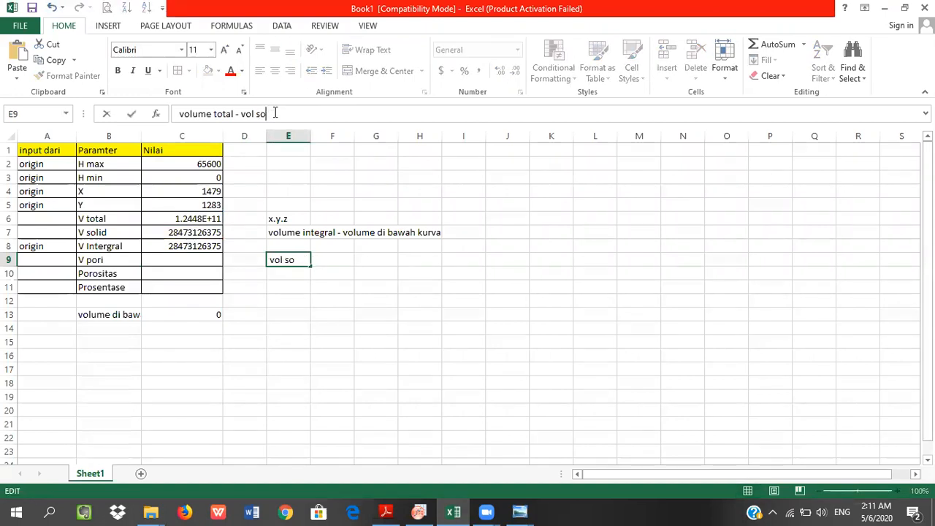
Calculate V pori in C9 by subtracting V solid from V total with the formula =C6-C7.
{"action": "left_click", "coordinate": [179, 259]}
{"action": "type", "text": "="}
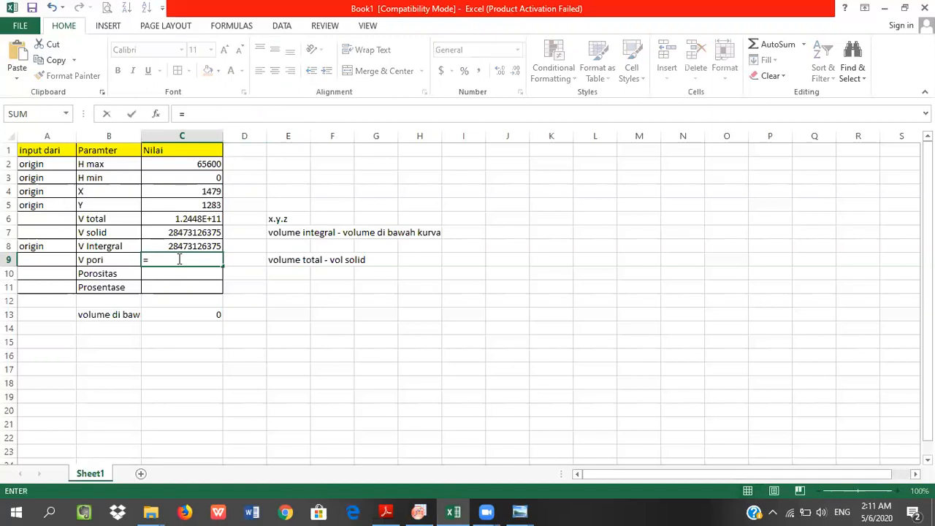
{"action": "left_click", "coordinate": [200, 219]}
{"action": "type", "text": "-"}
{"action": "left_click", "coordinate": [195, 233]}
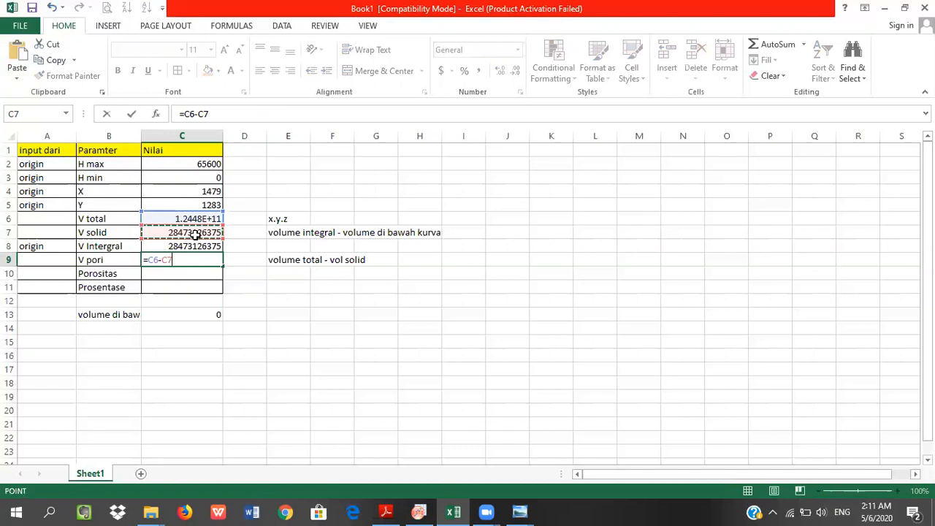
{"action": "key", "text": "Return"}
{"action": "left_click", "coordinate": [193, 260]}
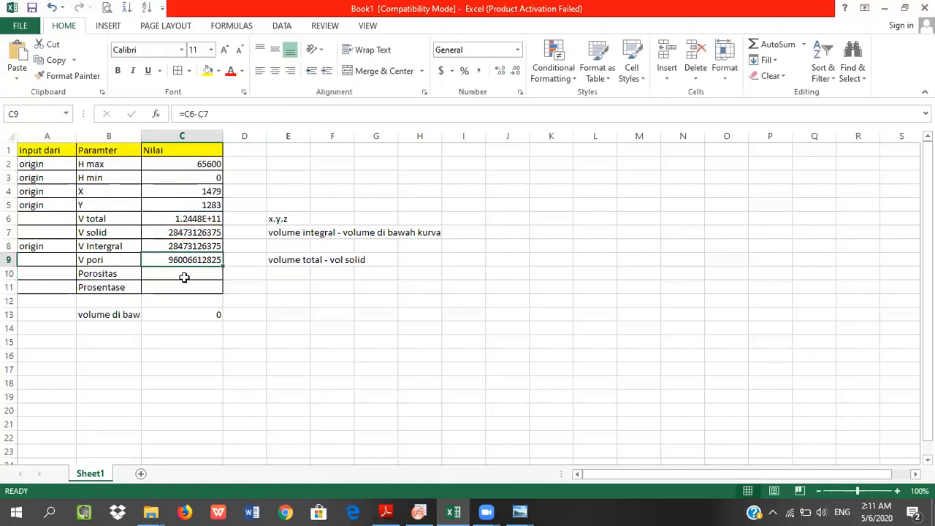
Enter the note "vol pori / vol total" in E10 beside Porositas.
{"action": "left_click", "coordinate": [185, 276]}
{"action": "left_click", "coordinate": [295, 276]}
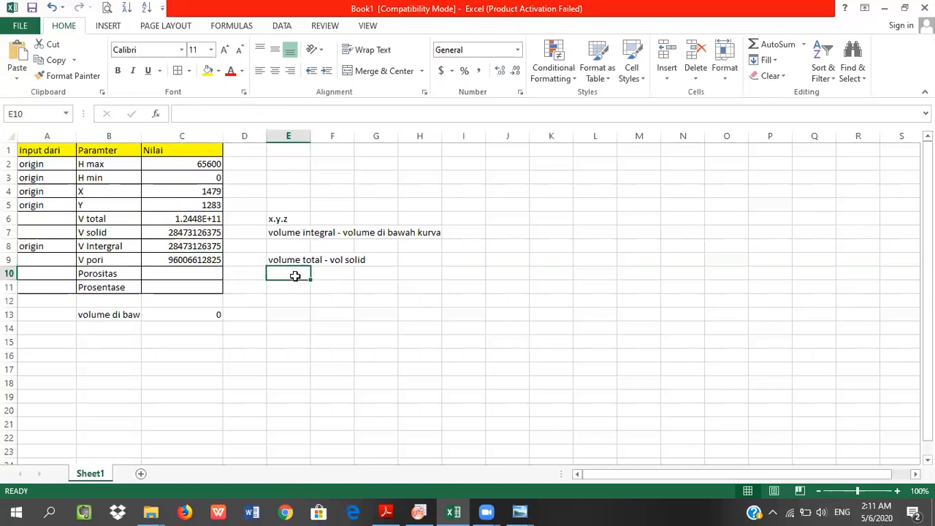
{"action": "type", "text": "vol p"}
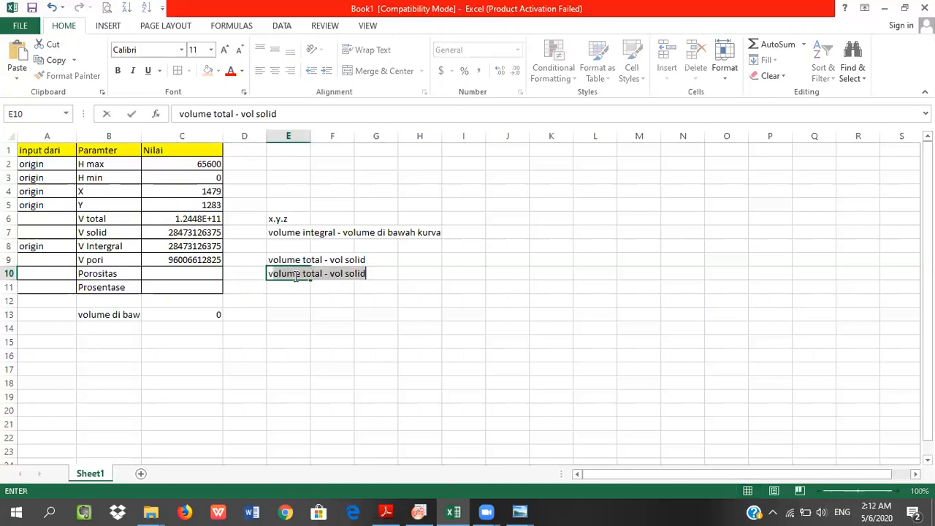
{"action": "type", "text": "or"}
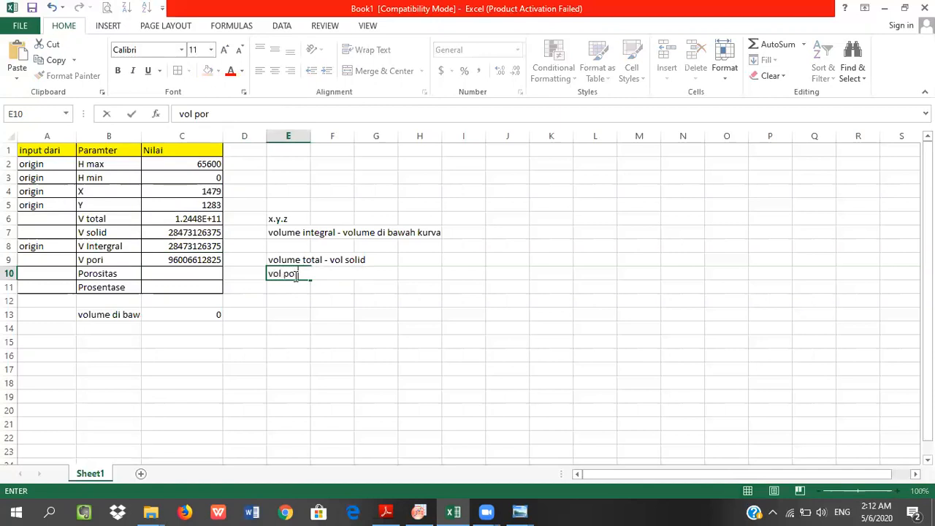
{"action": "type", "text": "i / vol total"}
Calculate Porositas in C10 by dividing V pori by V total with the formula =C9/C6.
{"action": "left_click", "coordinate": [196, 272]}
{"action": "type", "text": "="}
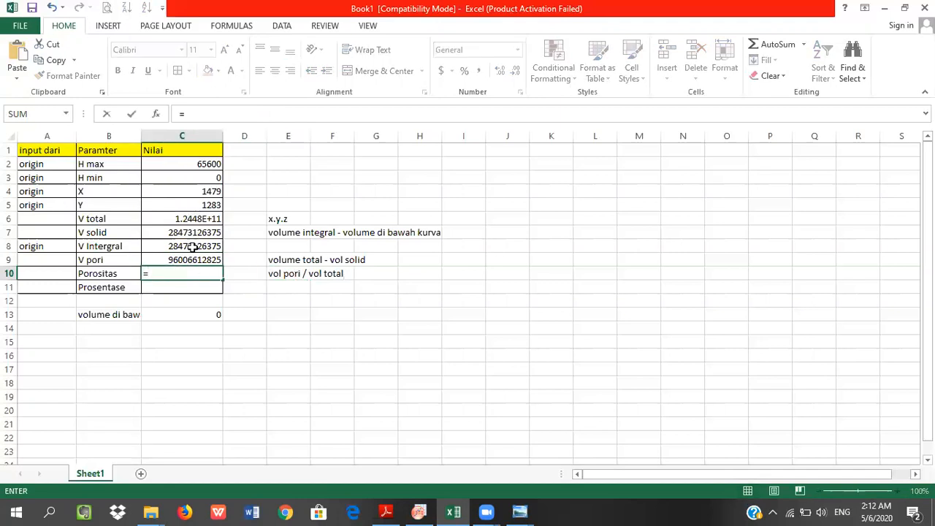
{"action": "left_click", "coordinate": [188, 259]}
{"action": "type", "text": "/"}
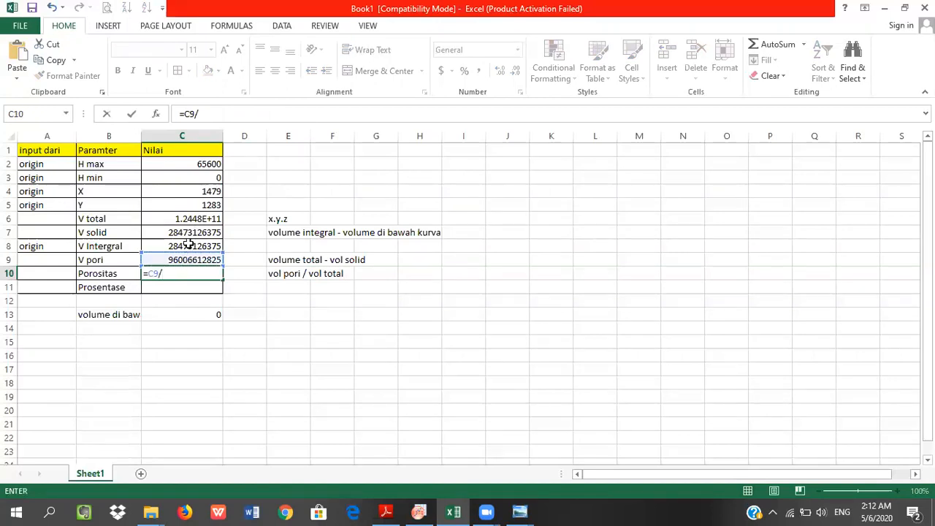
{"action": "left_click", "coordinate": [190, 218]}
{"action": "key", "text": "Return"}
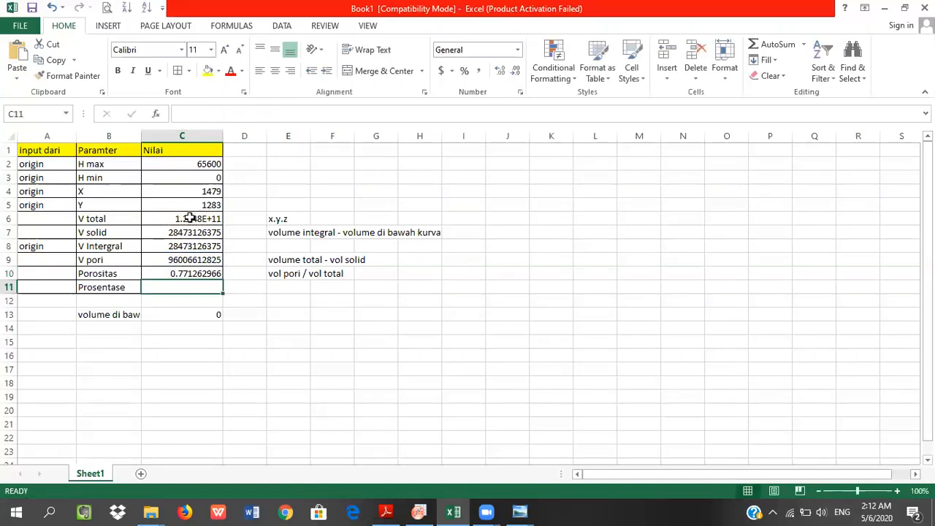
Calculate Prosentase in C11 by multiplying the porosity by 100 with the formula =C10*100.
{"action": "type", "text": "="}
{"action": "left_click", "coordinate": [196, 273]}
{"action": "type", "text": "*100"}
{"action": "key", "text": "Return"}
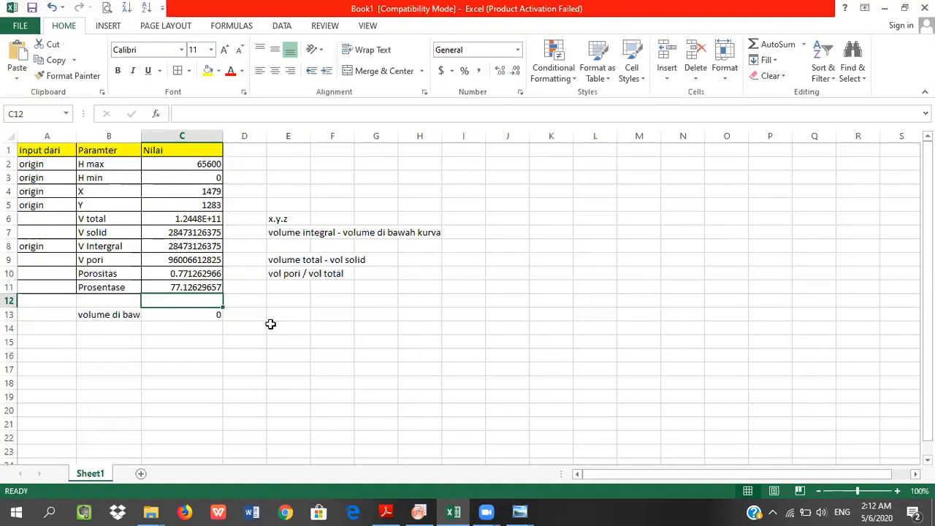
Switch to OriginPro, close the Results Log to view the graphs, and return to the Excel worksheet.
{"action": "left_click", "coordinate": [421, 509]}
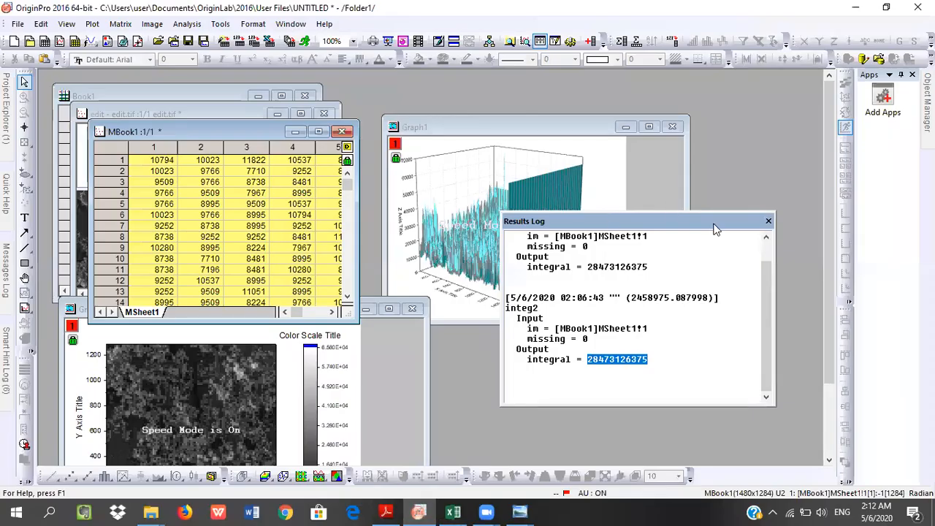
{"action": "left_click", "coordinate": [768, 220]}
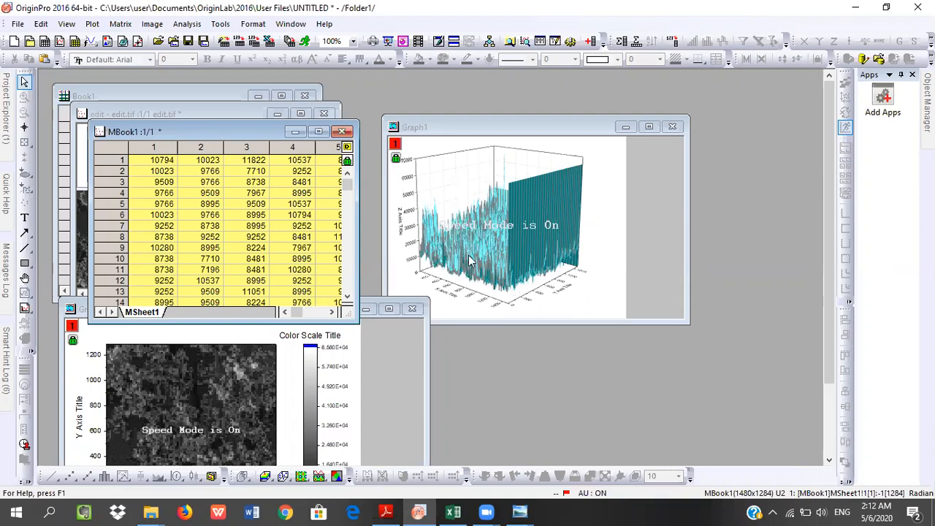
{"action": "left_click", "coordinate": [453, 512]}
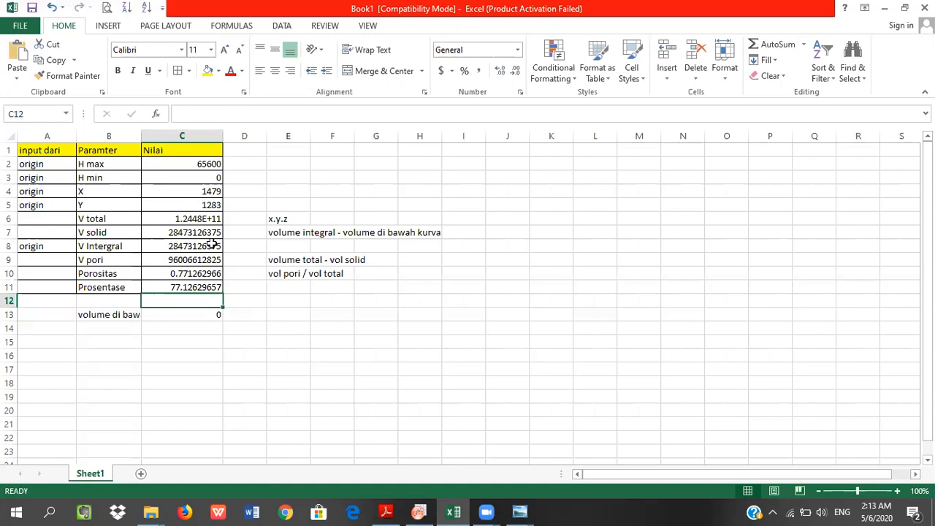
{"action": "left_click", "coordinate": [257, 301]}
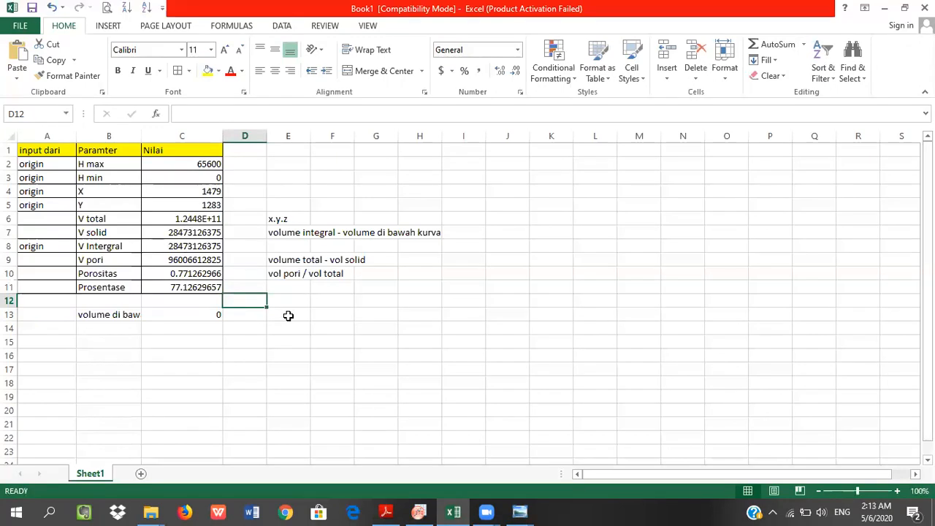
{"action": "left_click", "coordinate": [333, 326]}
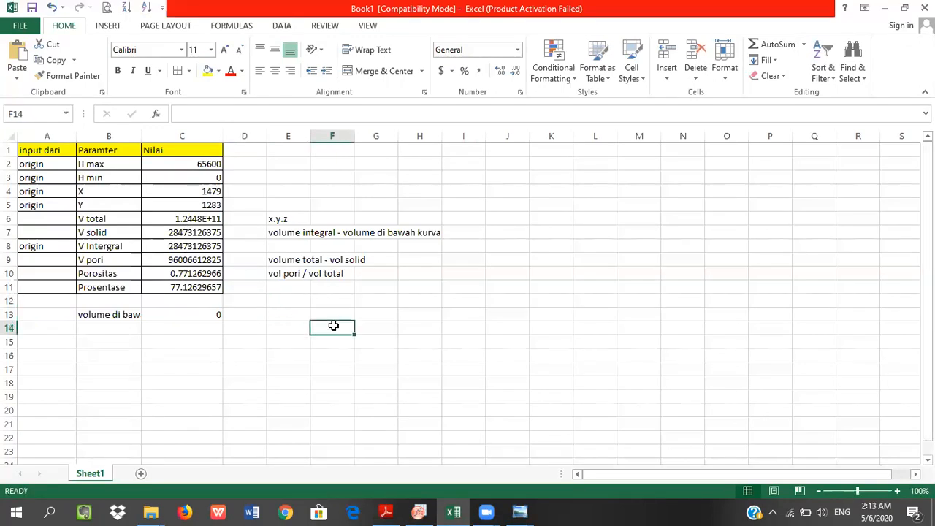